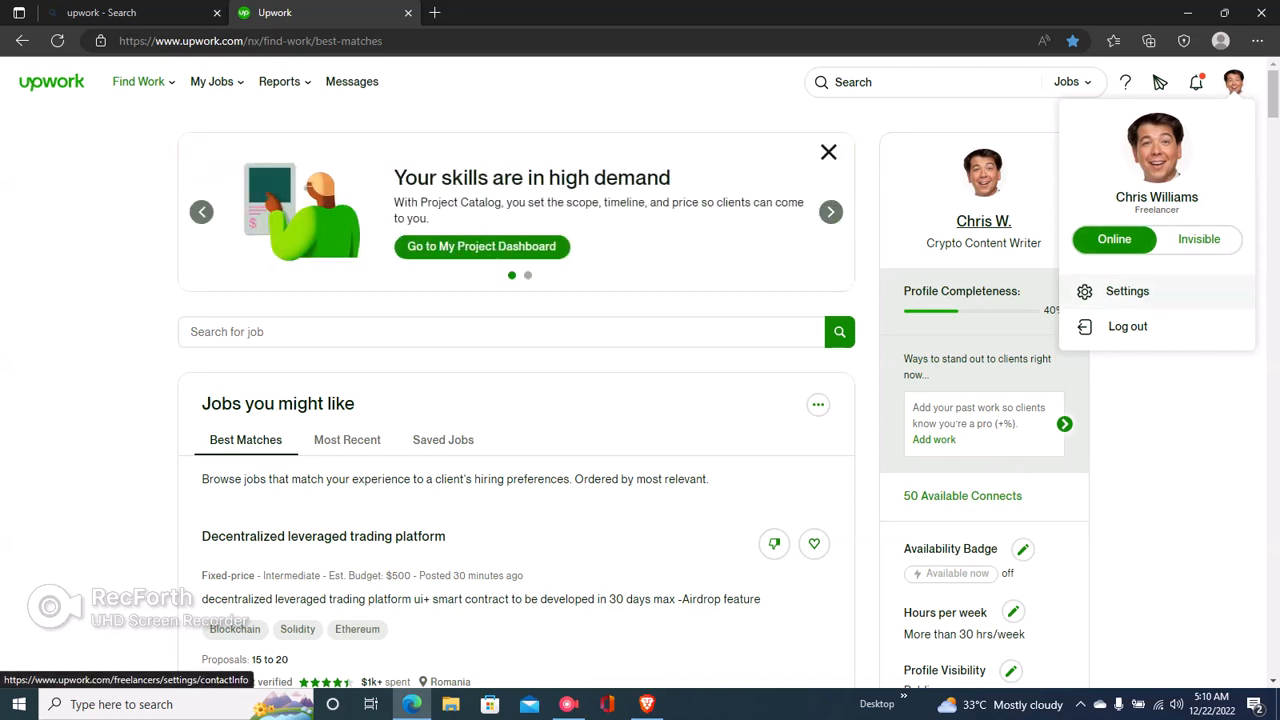
Open the account settings and re-enter the account password to gain access.
left_click(1127, 291)
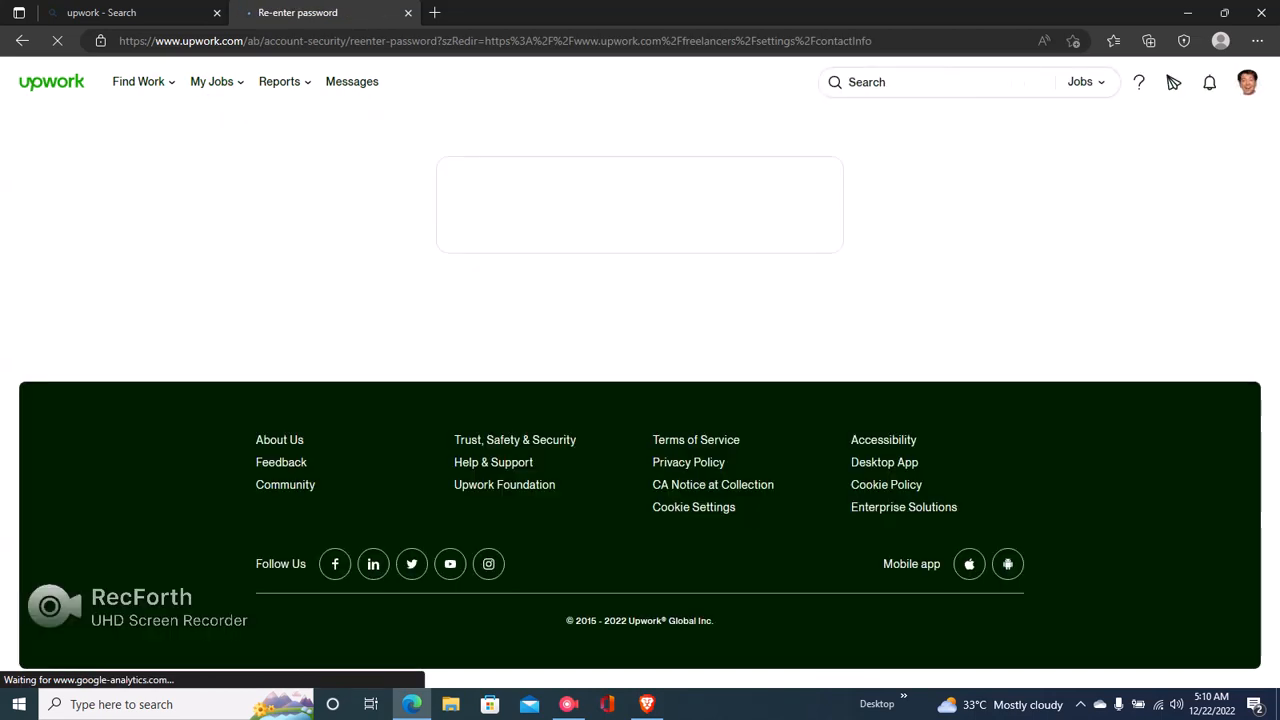
type("•")
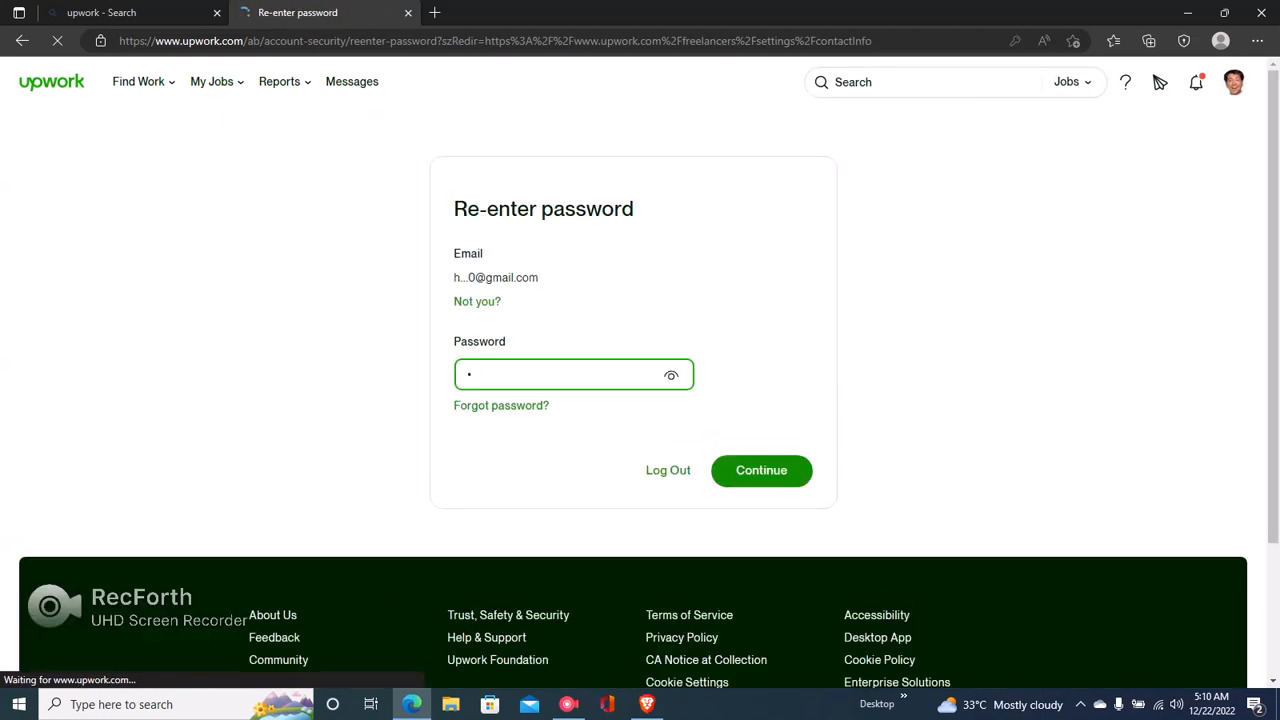
type("•••••••••")
key("Return")
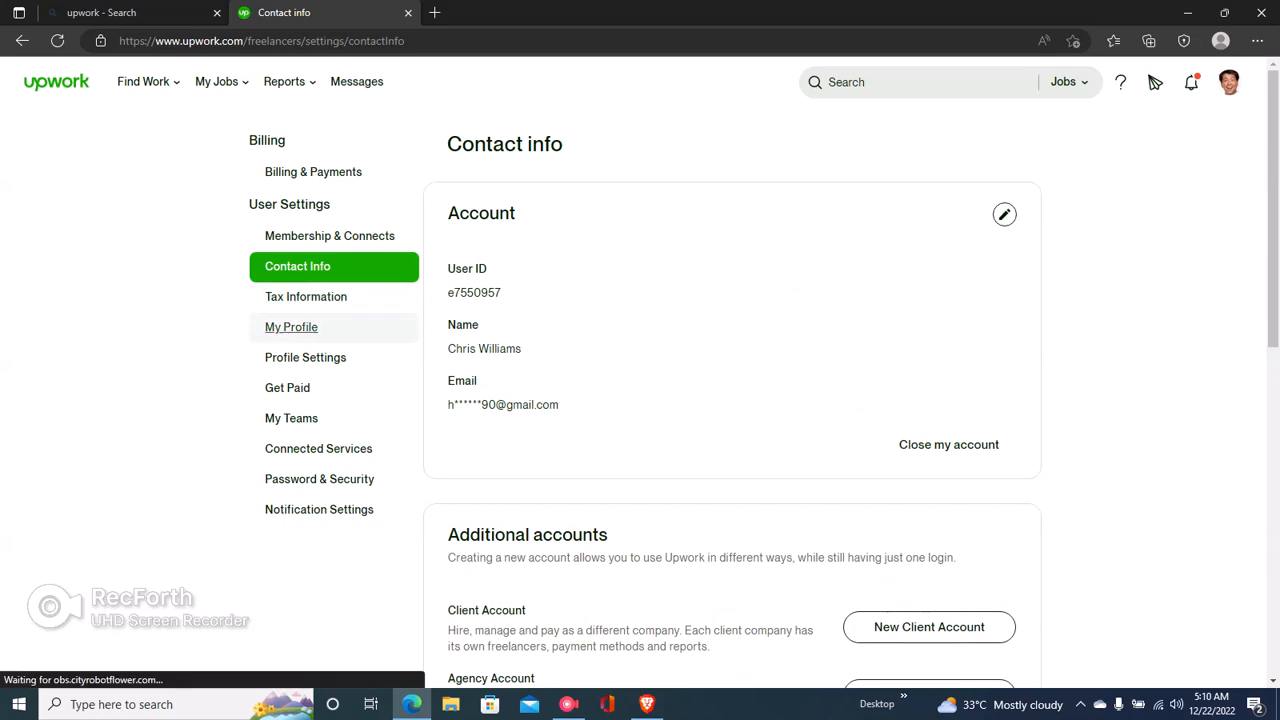
Open the freelancer's own profile and start adding a portfolio project.
left_click(291, 327)
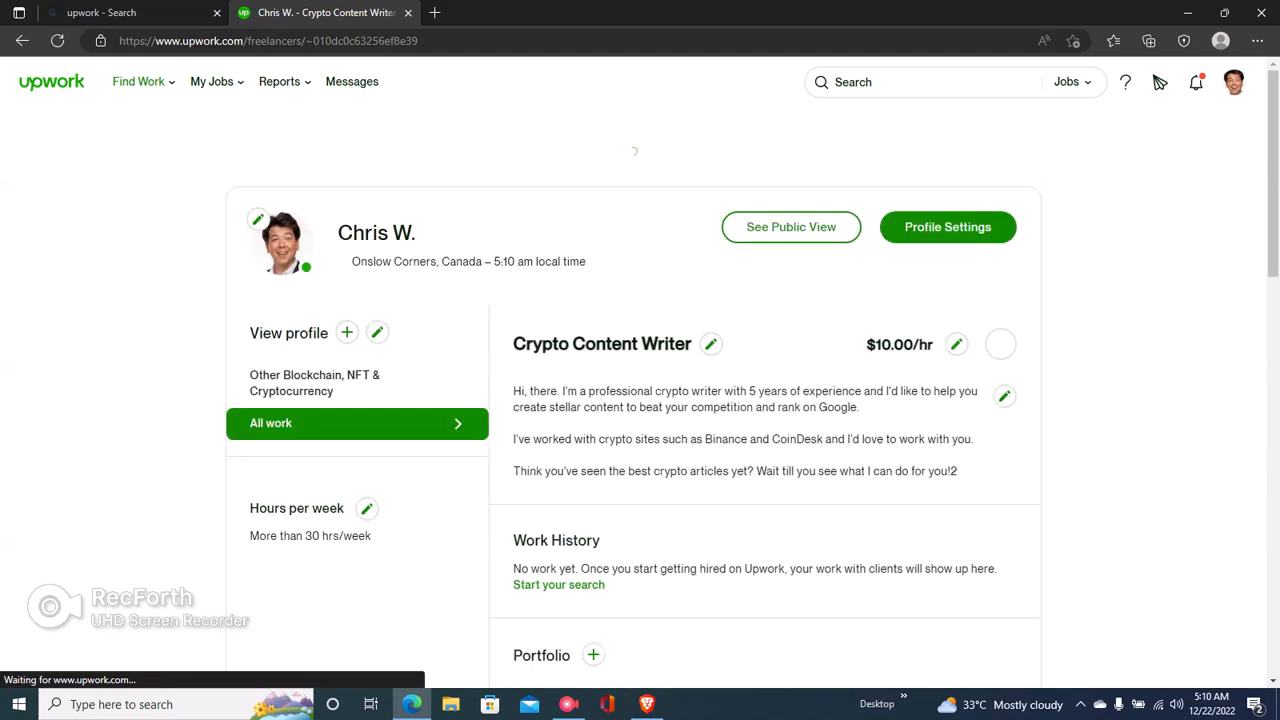
scroll(640, 400, "down", 5)
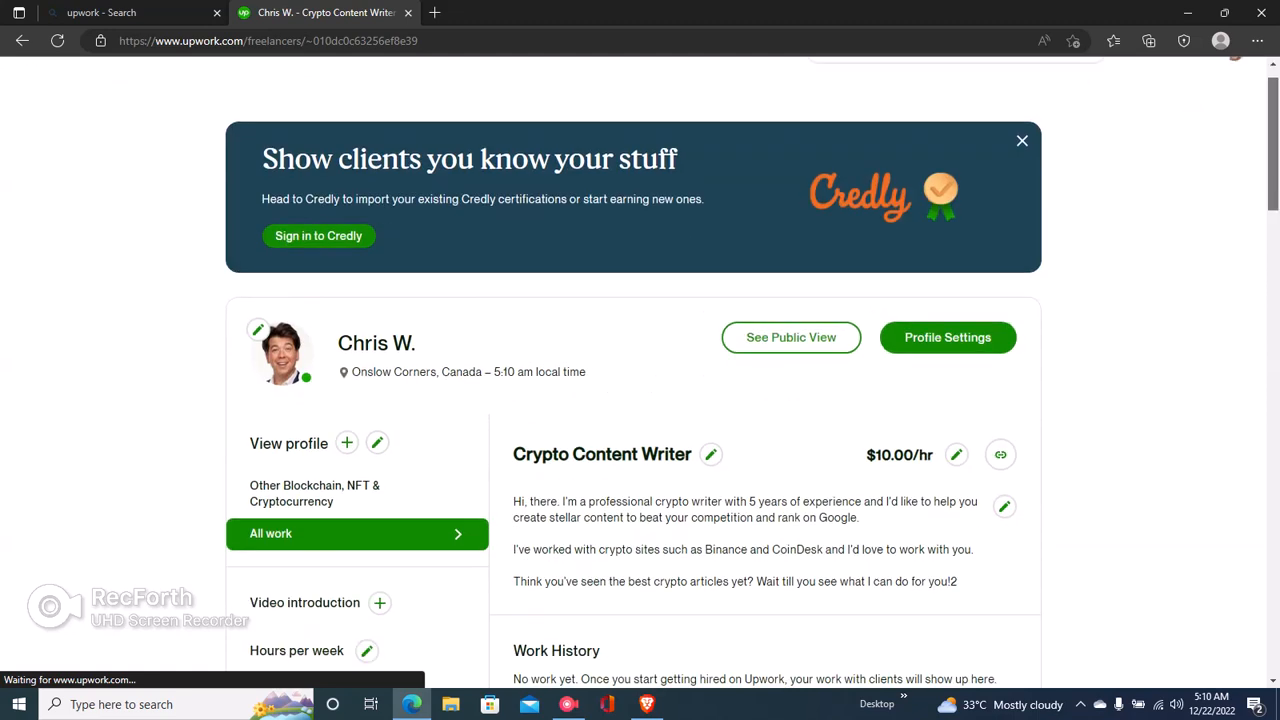
scroll(640, 370, "up", 1)
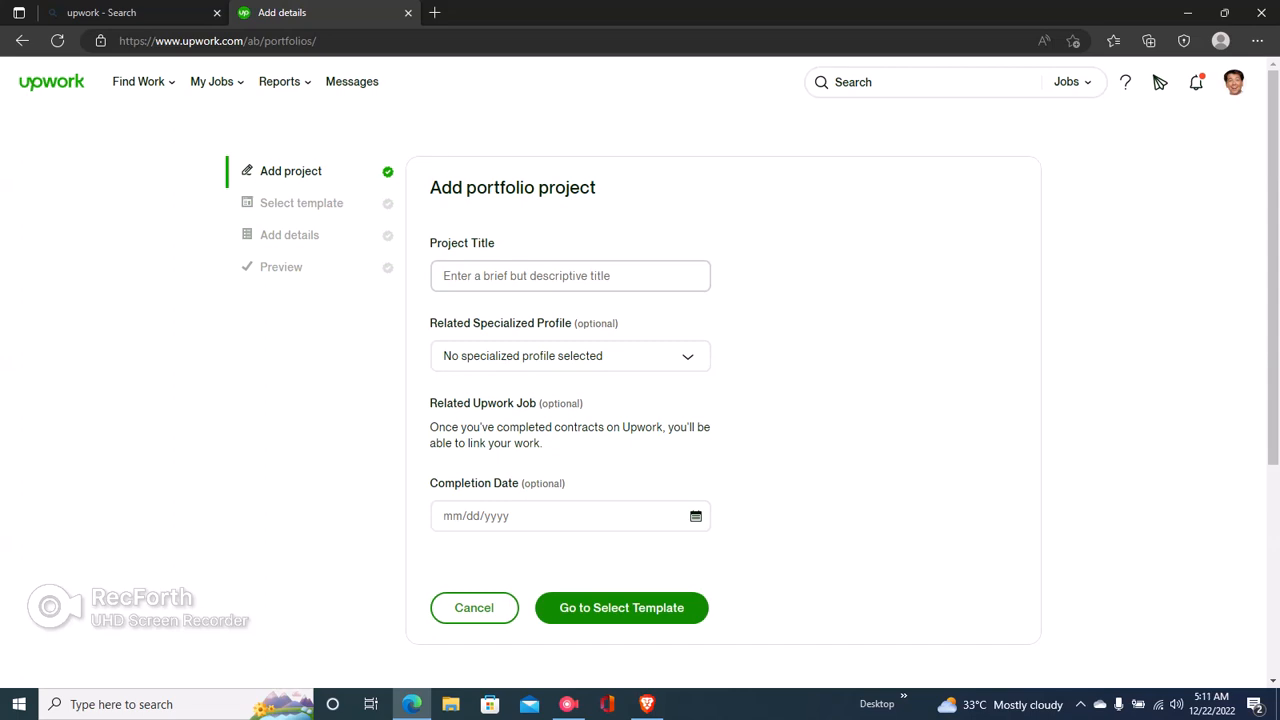
left_click(520, 276)
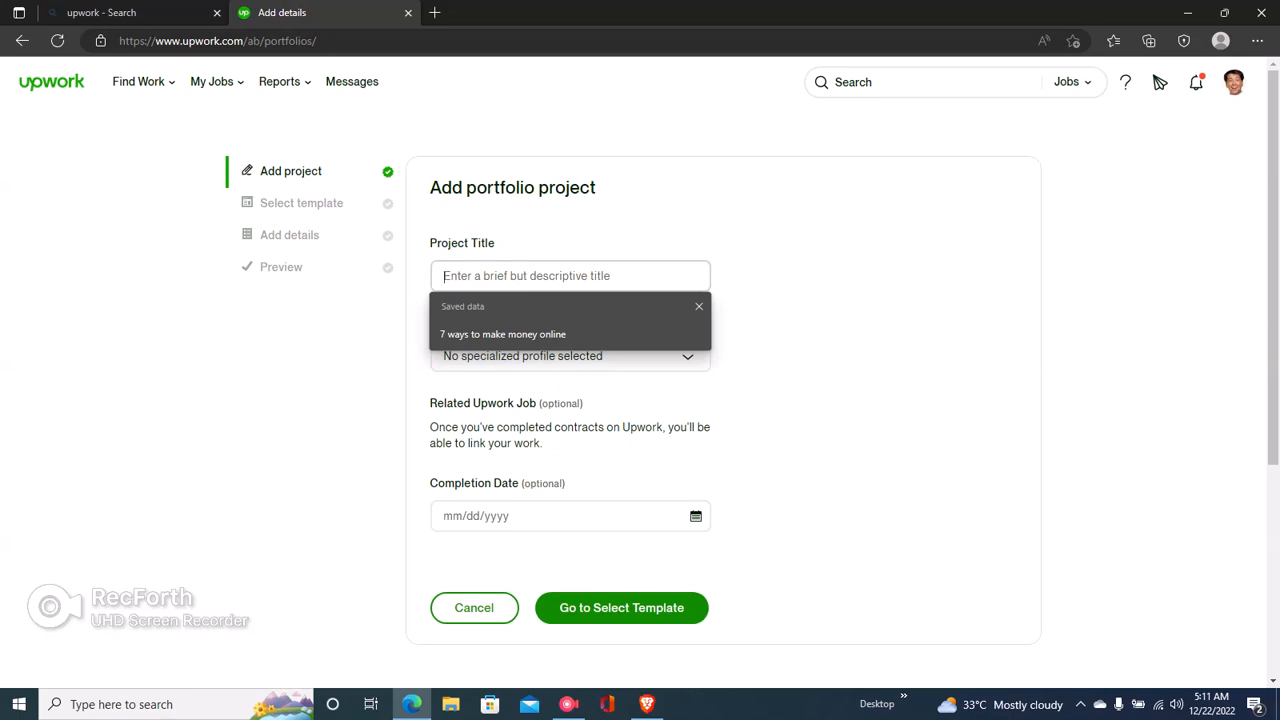
type("Crypto")
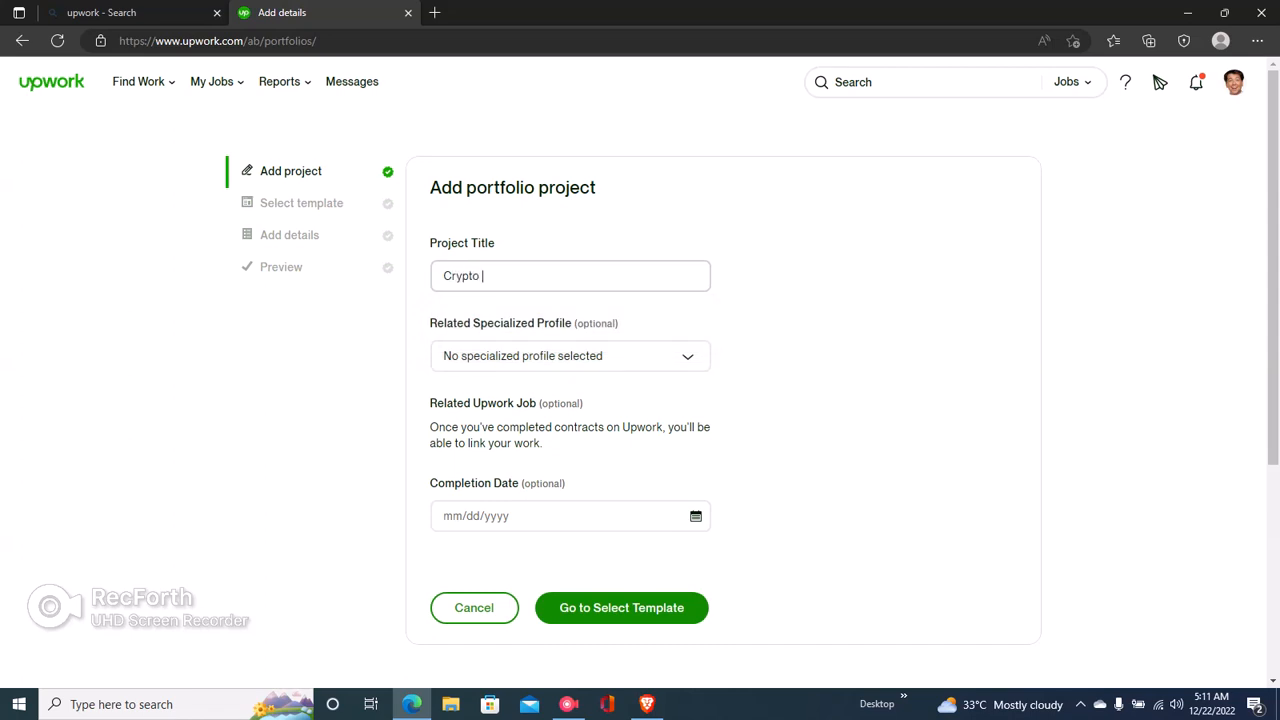
type(" S")
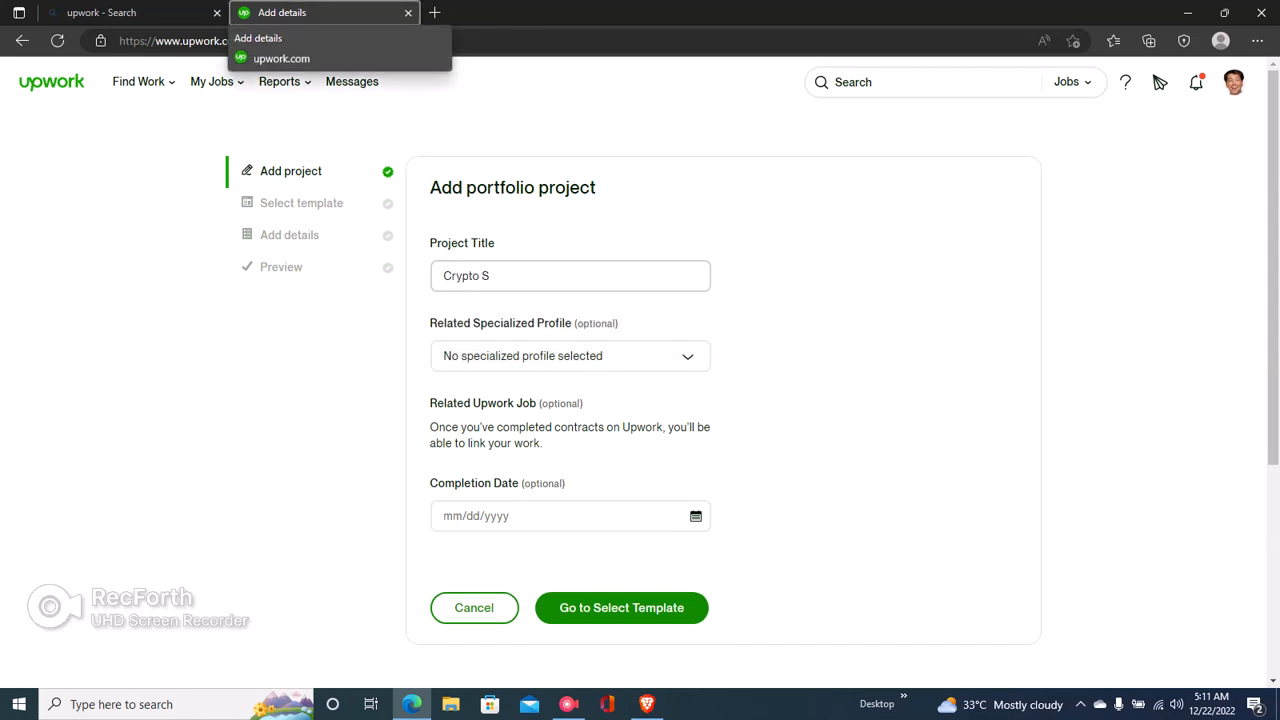
type("E")
key("BackSpace")
key("BackSpace")
key("BackSpace")
key("BackSpace")
key("BackSpace")
key("BackSpace")
key("BackSpace")
key("BackSpace")
key("BackSpace")
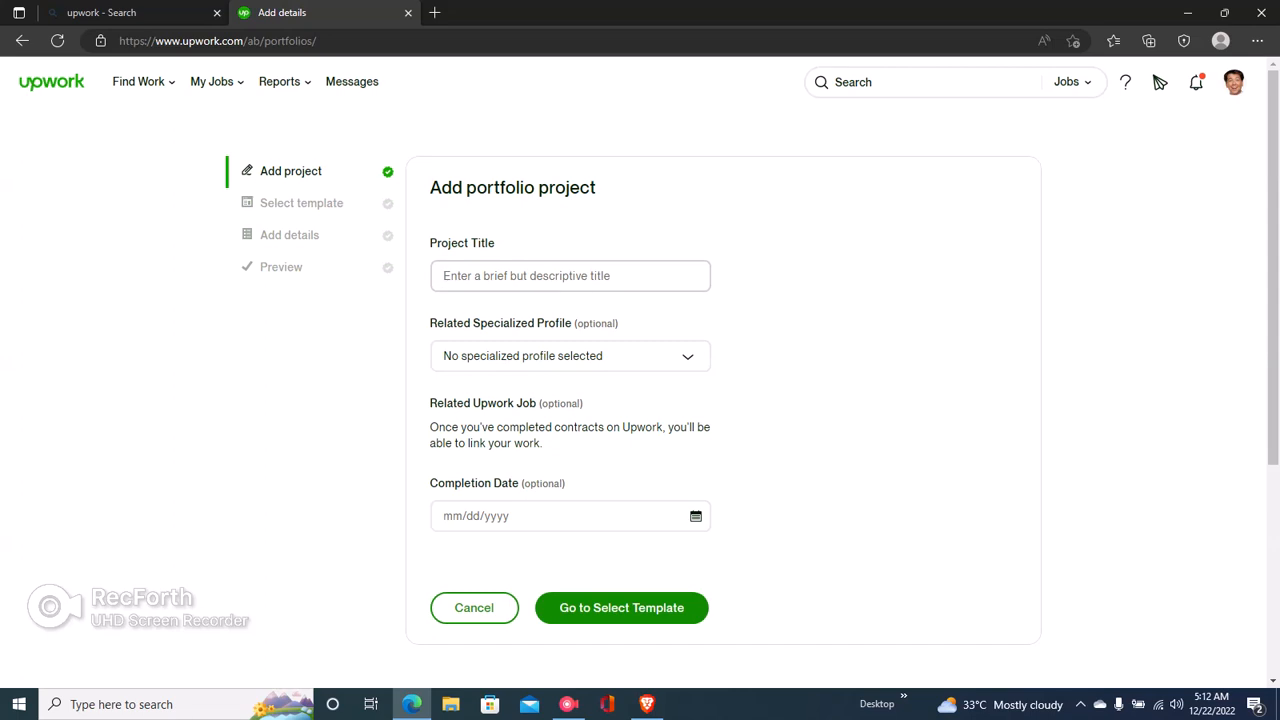
Title the portfolio project "CRYPTO ARTICLE FOR BINANCE" and check the related specialized profile options without choosing one.
type("C")
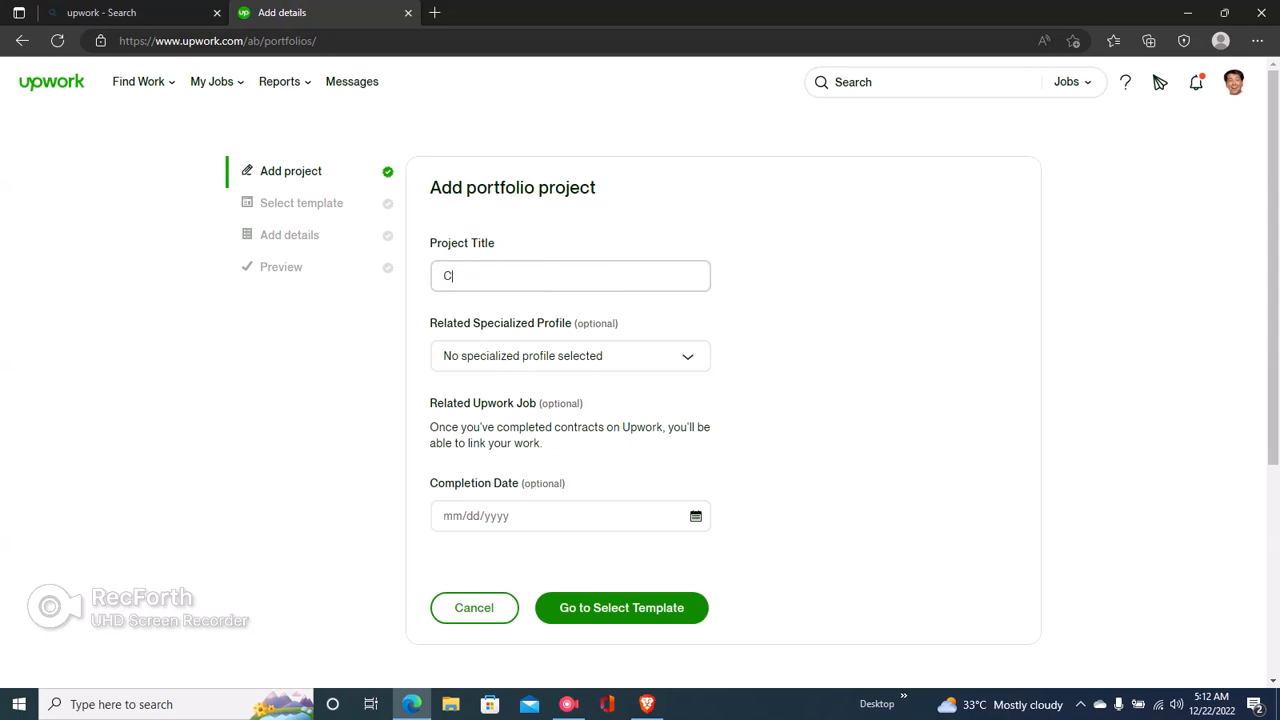
type("RYPTO ARTICLE FOR BINA")
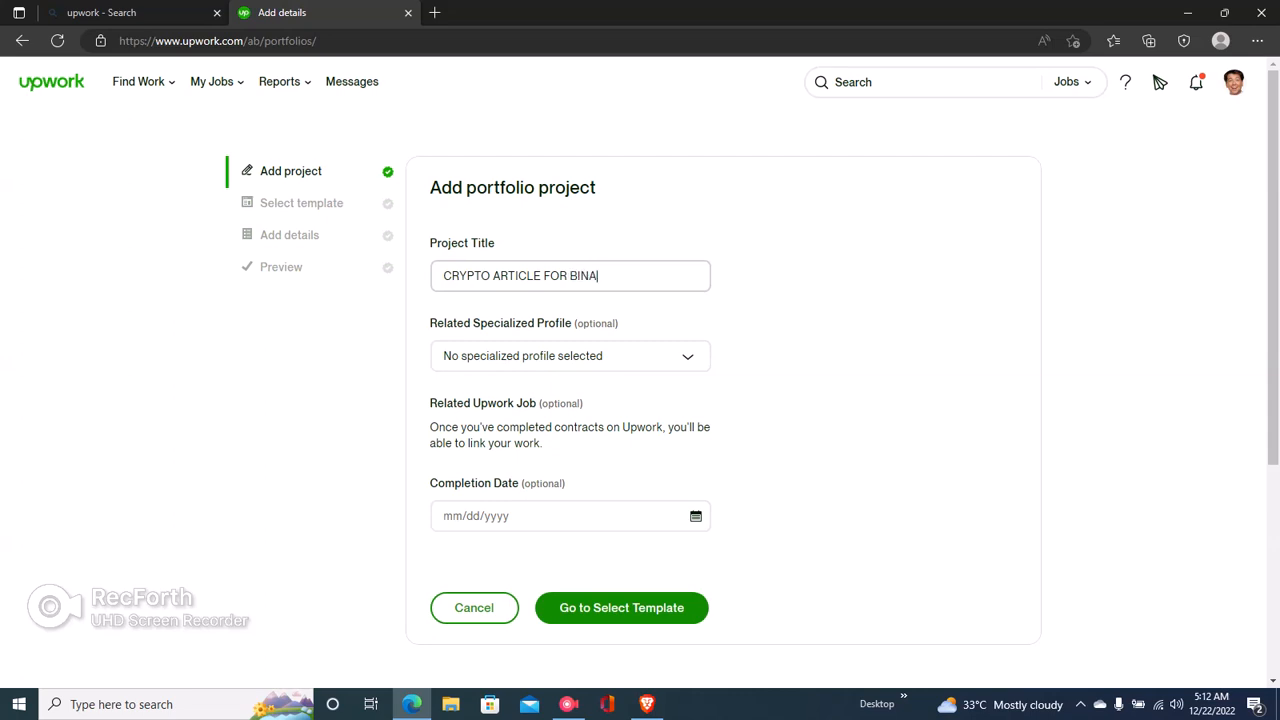
type("NCE")
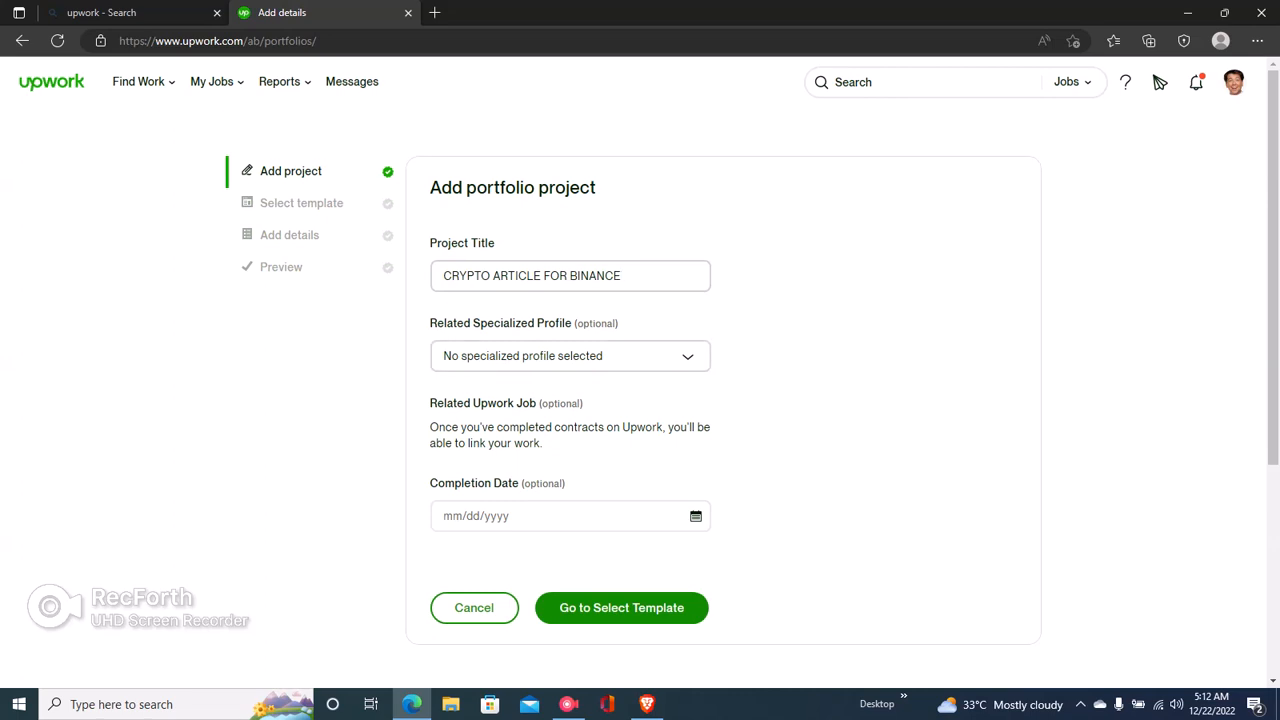
left_click(570, 356)
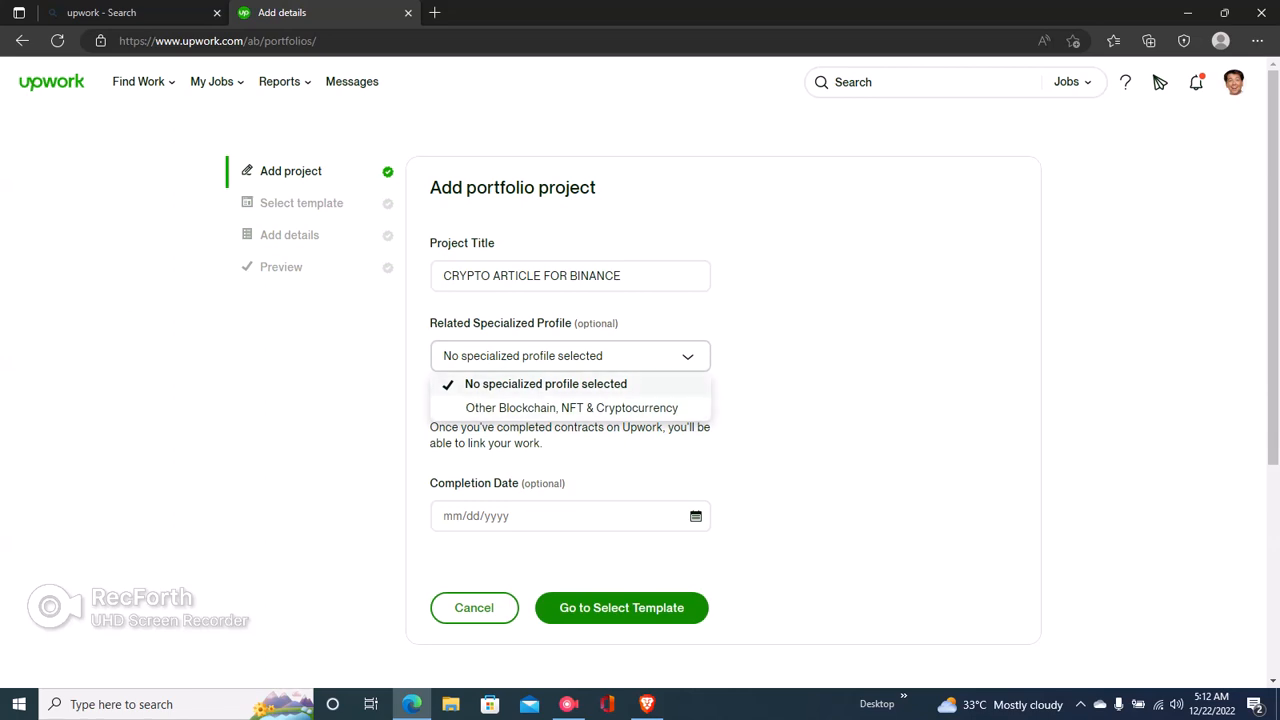
left_click(570, 356)
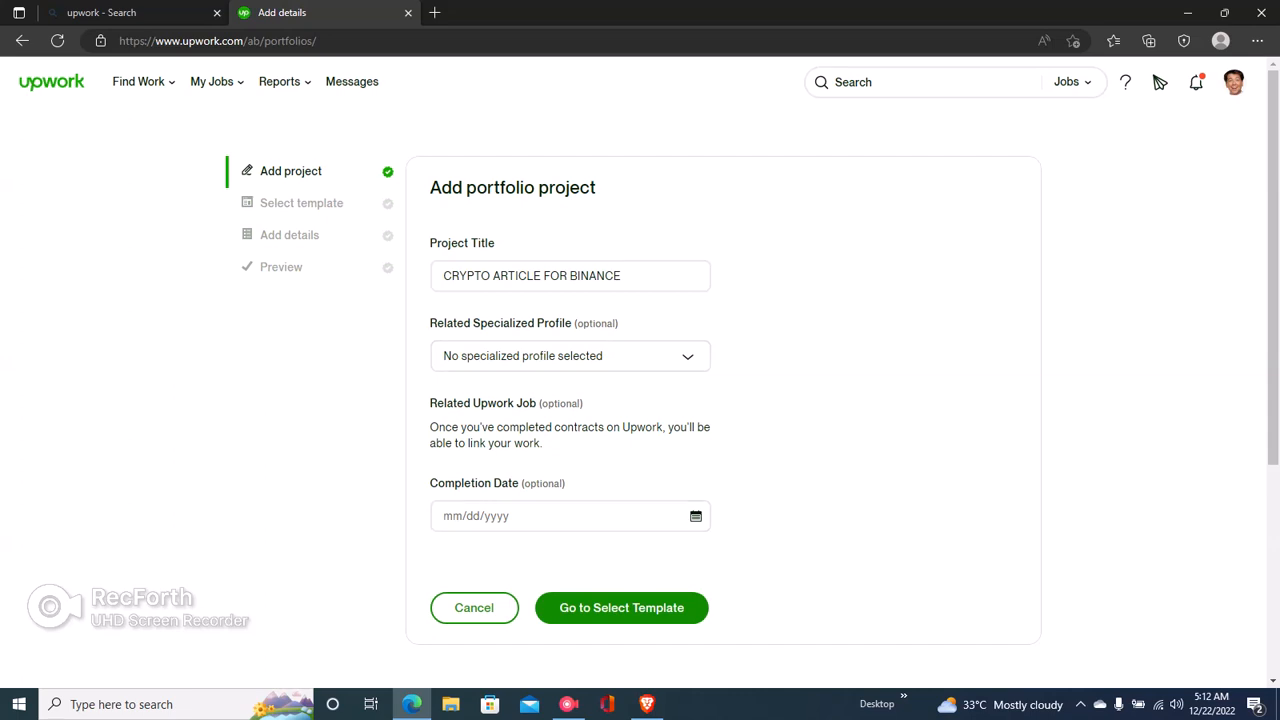
Set the project's completion date to 12/01/2022.
left_click(552, 516)
left_click(696, 516)
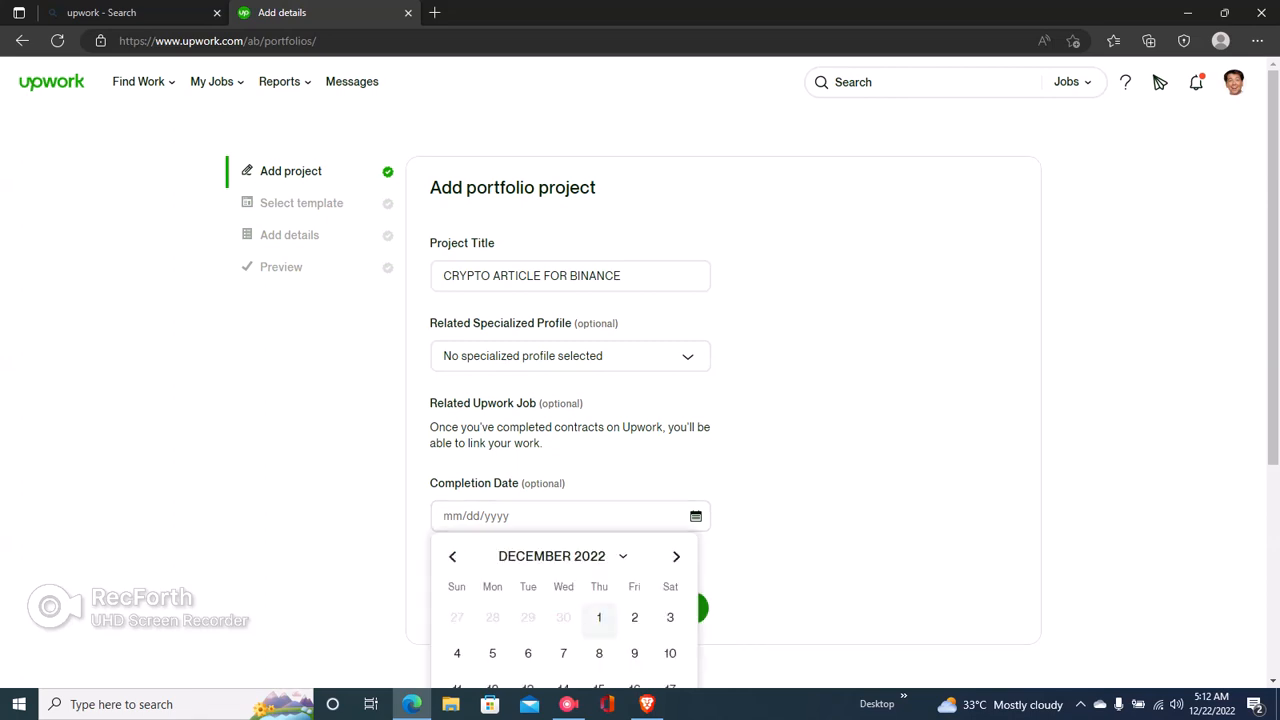
left_click(599, 617)
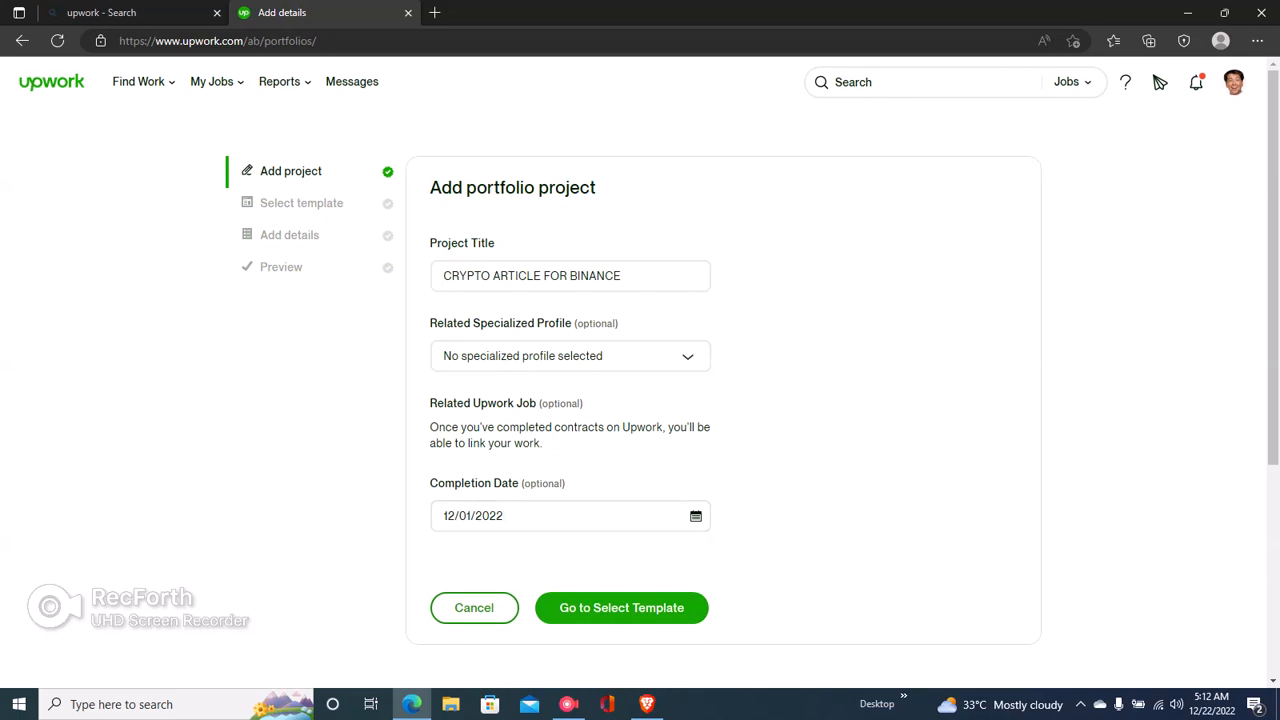
Proceed to template selection, choose the Gallery template and continue to the project details.
left_click(600, 612)
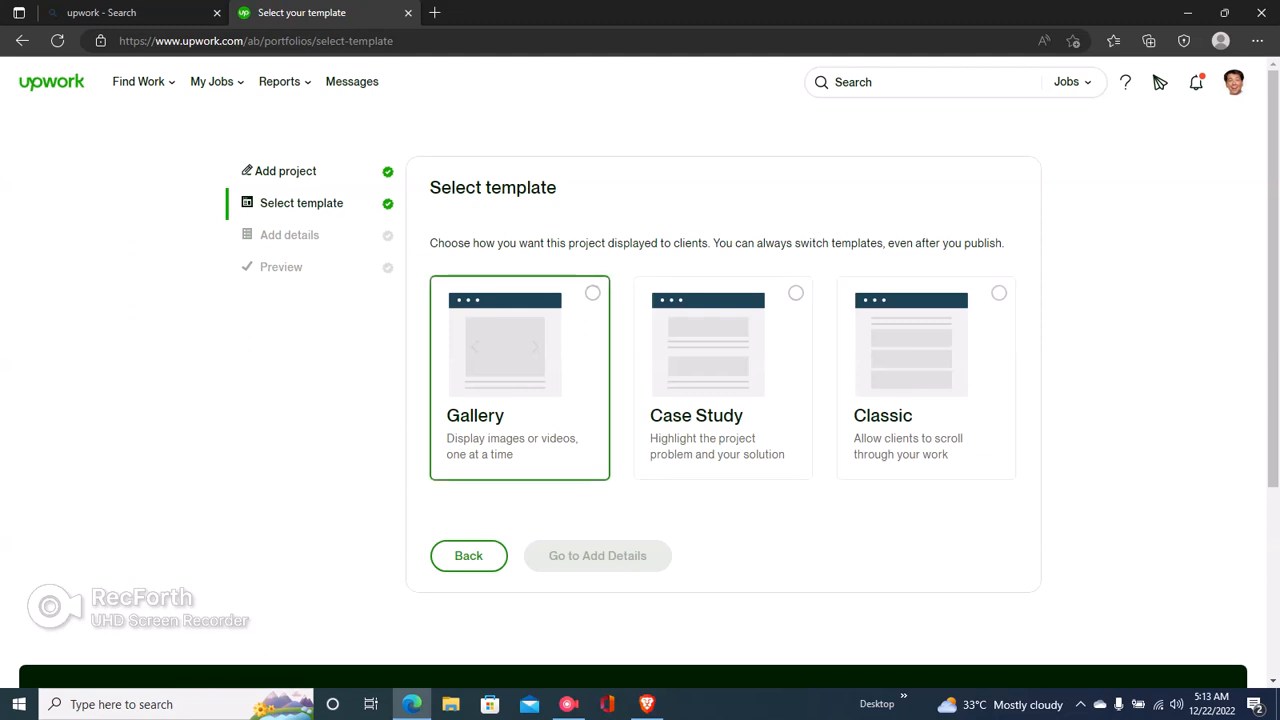
left_click(592, 293)
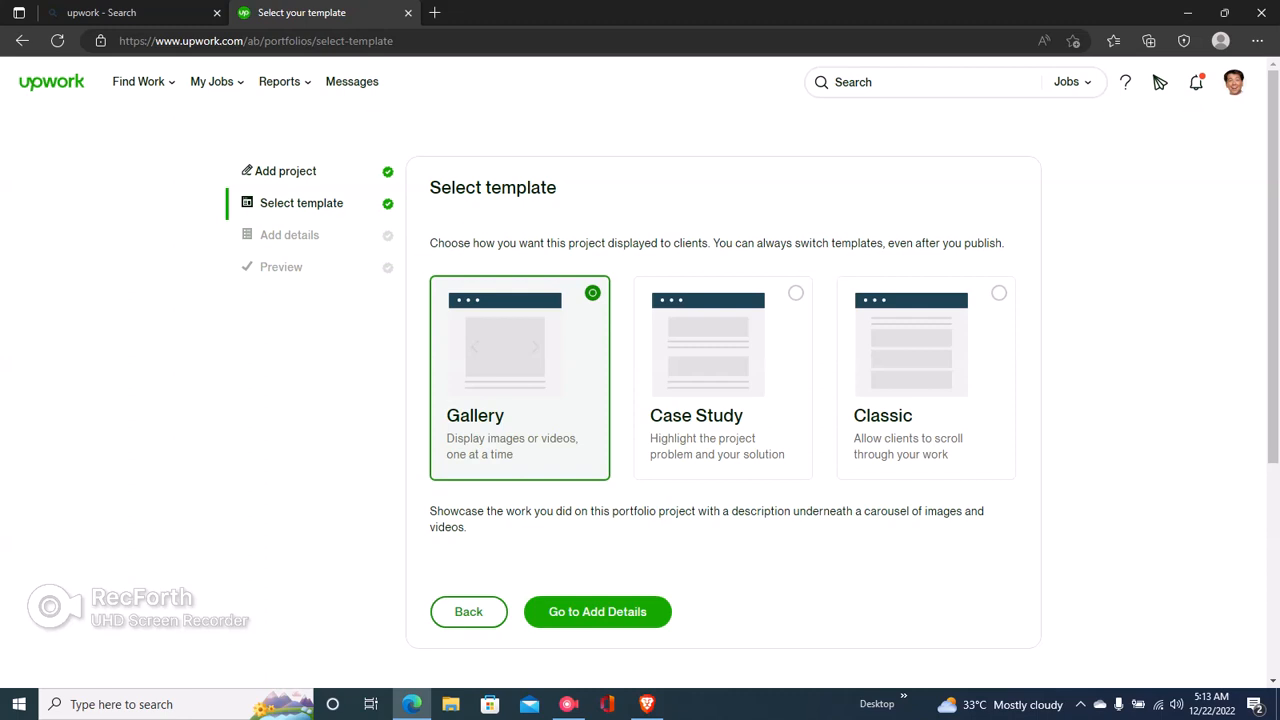
left_click(597, 611)
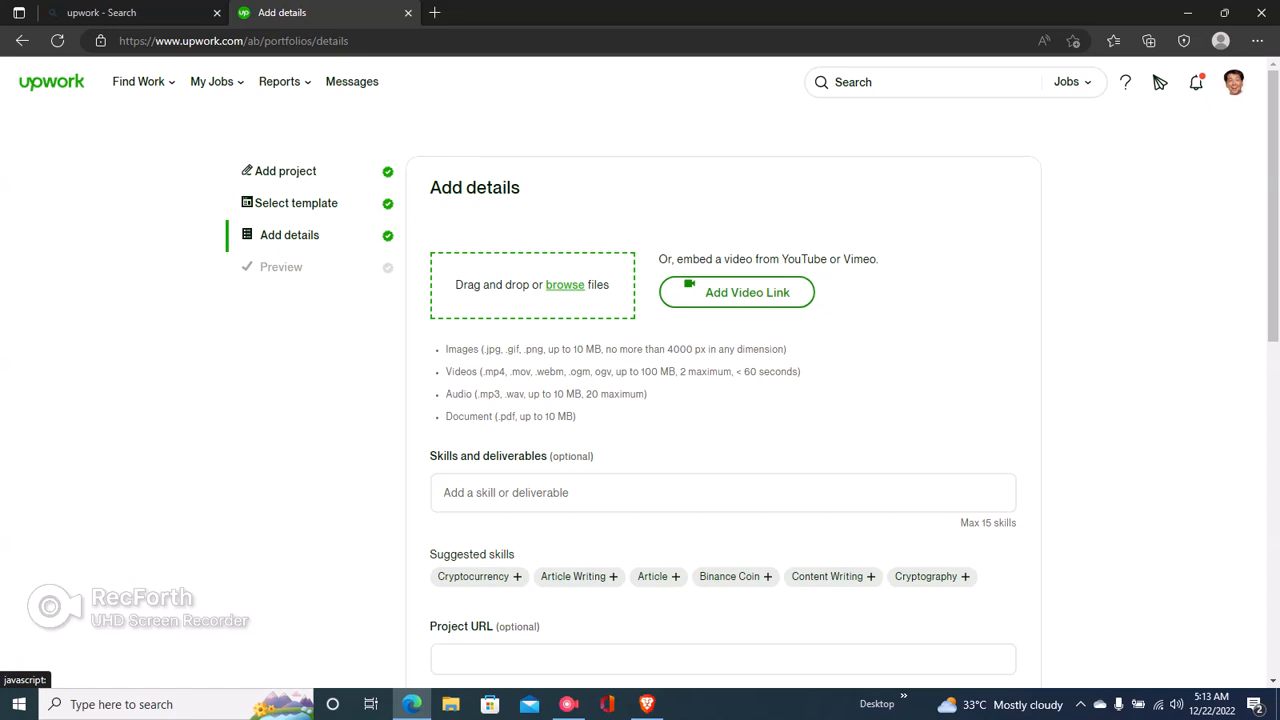
Upload the image named download from the Desktop folder to the portfolio project.
left_click(565, 285)
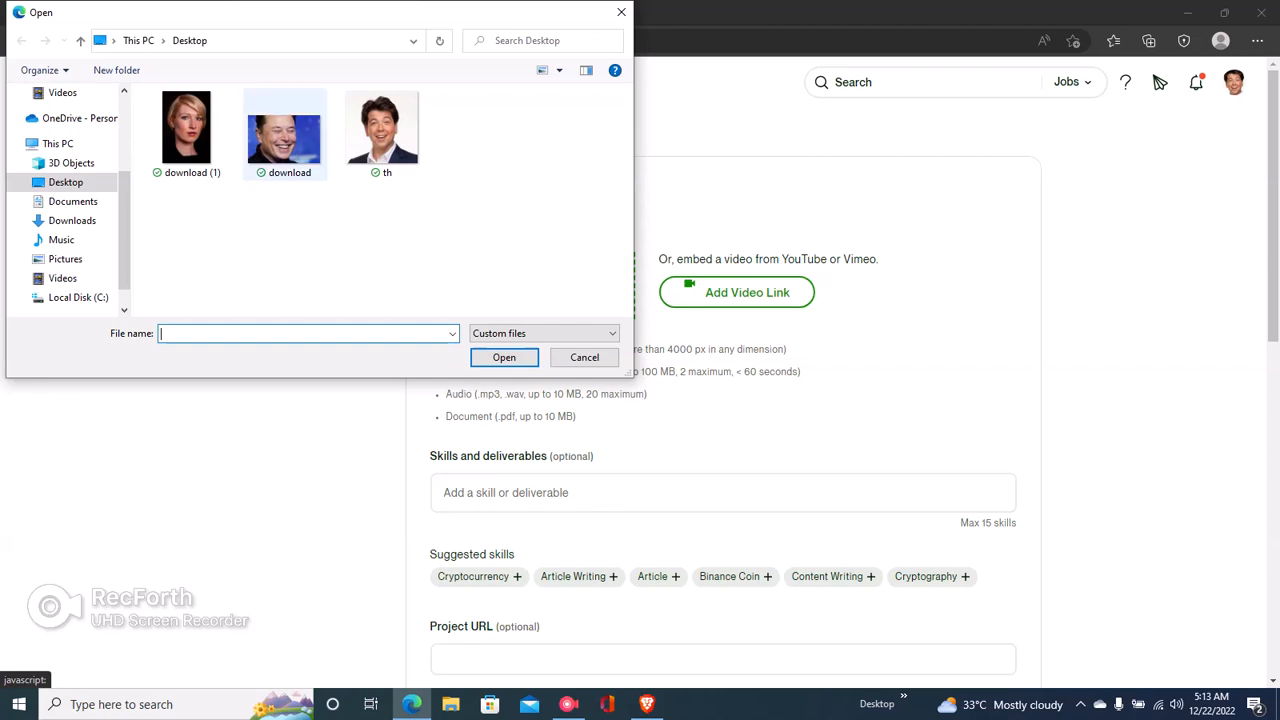
double_click(285, 142)
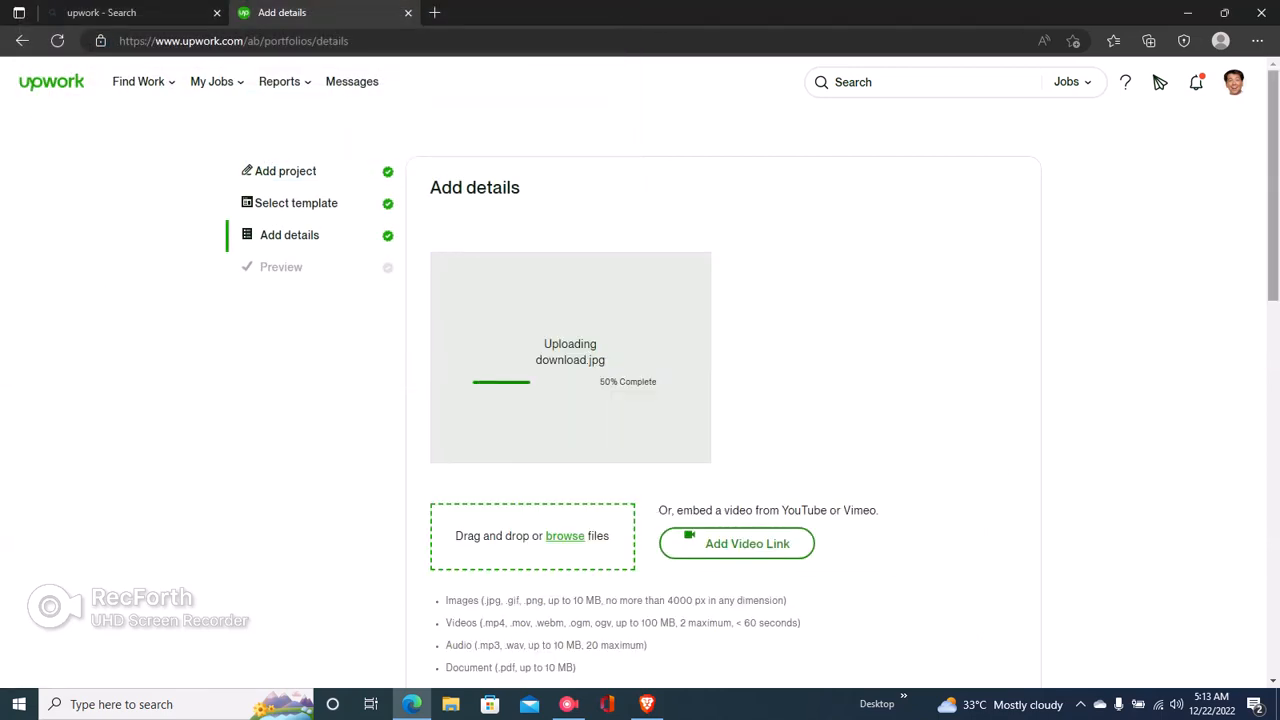
Add the suggested skills Cryptocurrency, Article Writing, Article, Content Writing and Cryptography to the project.
scroll(720, 400, "down", 5)
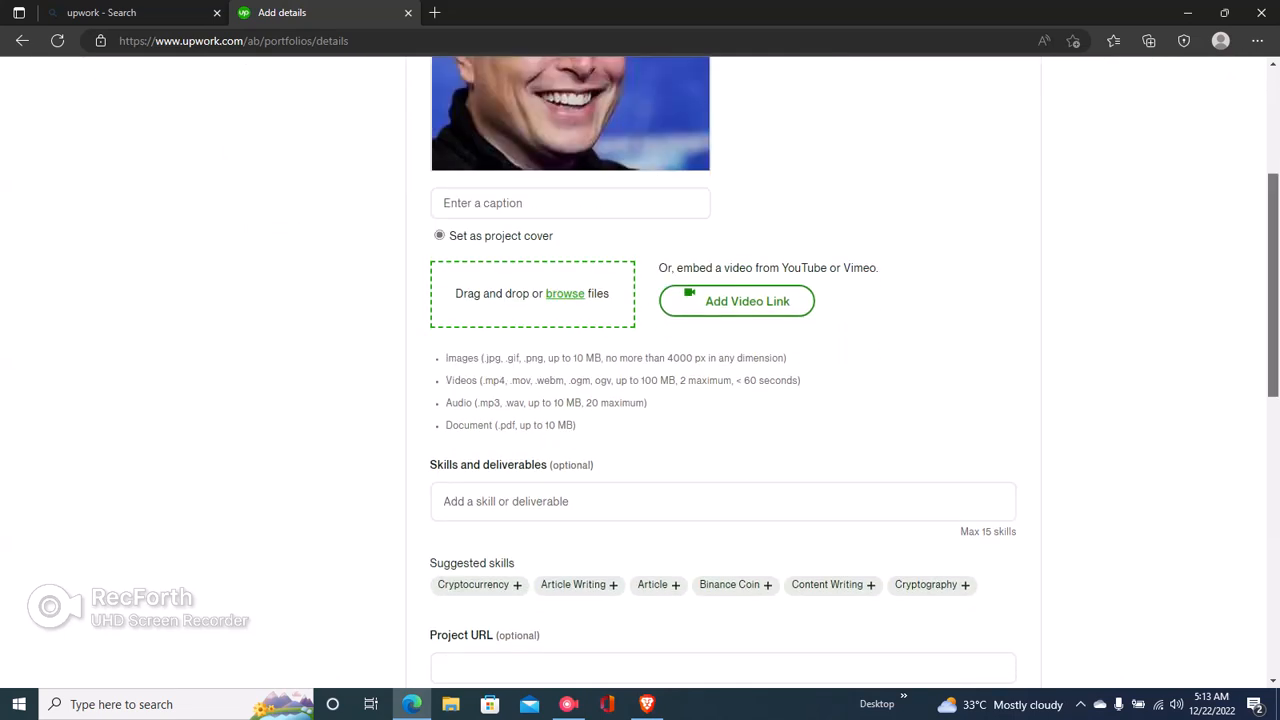
scroll(720, 400, "down", 3)
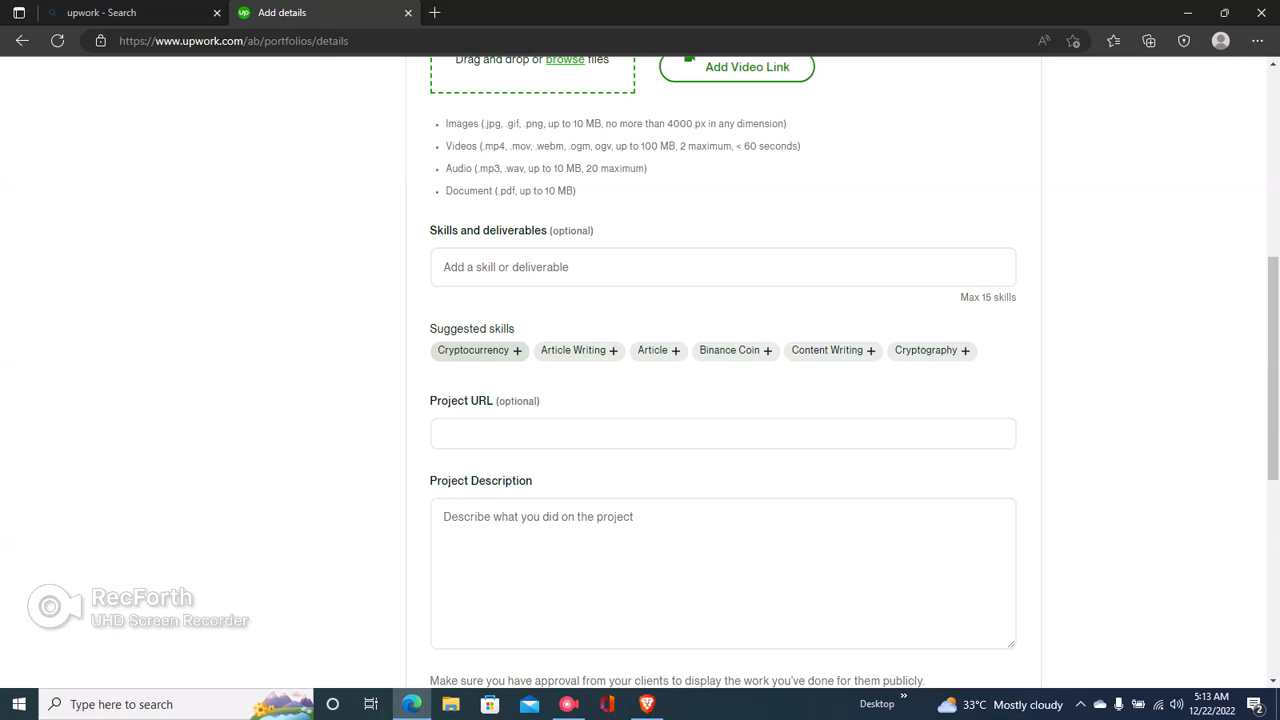
left_click(475, 350)
left_click(475, 350)
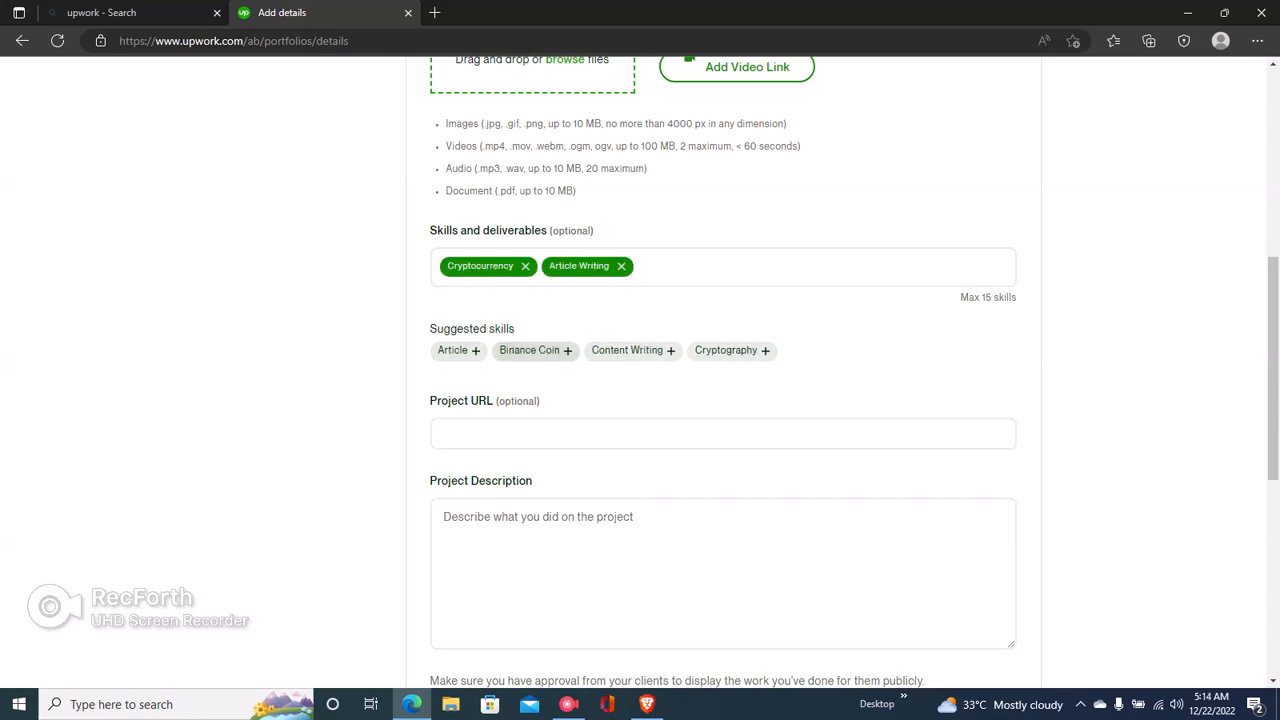
left_click(470, 350)
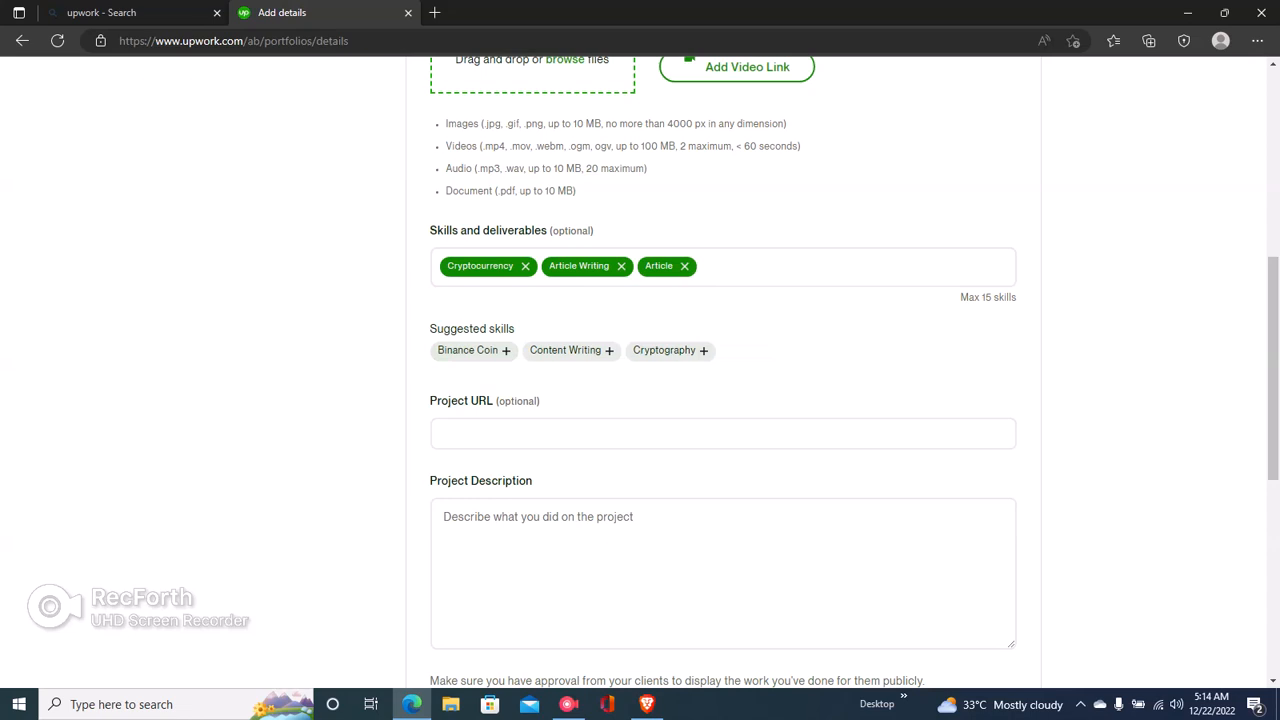
left_click(565, 350)
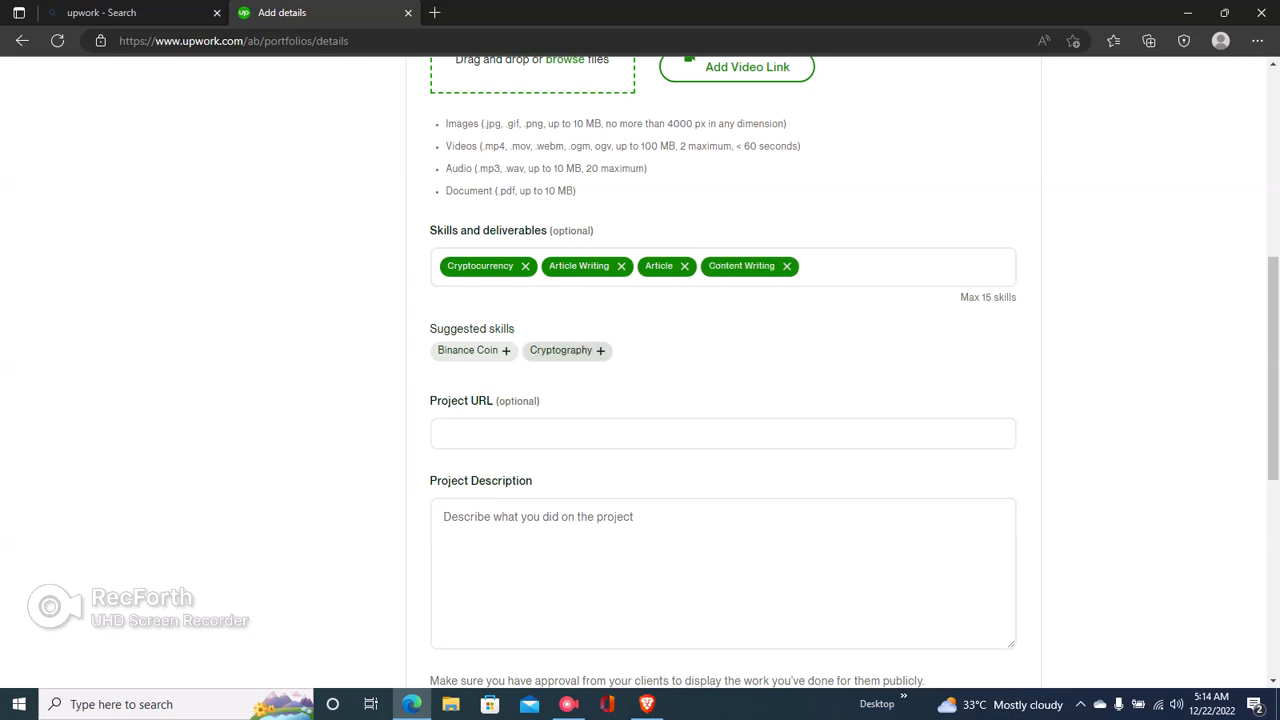
left_click(561, 350)
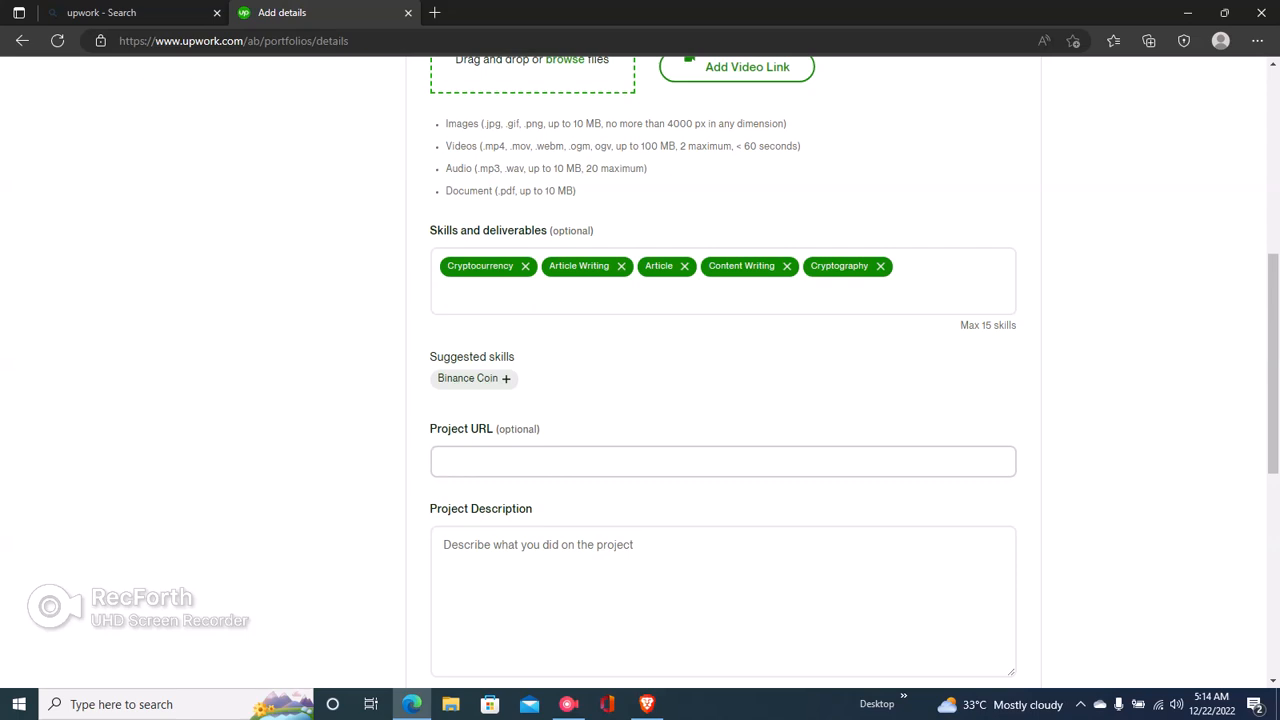
Describe the project as "I wrote a 1000-word crypto article for Binance. It was search engine optimized and ranks on Google first page." and open the preview.
left_click_drag(1273, 364, 1273, 419)
left_click(598, 434)
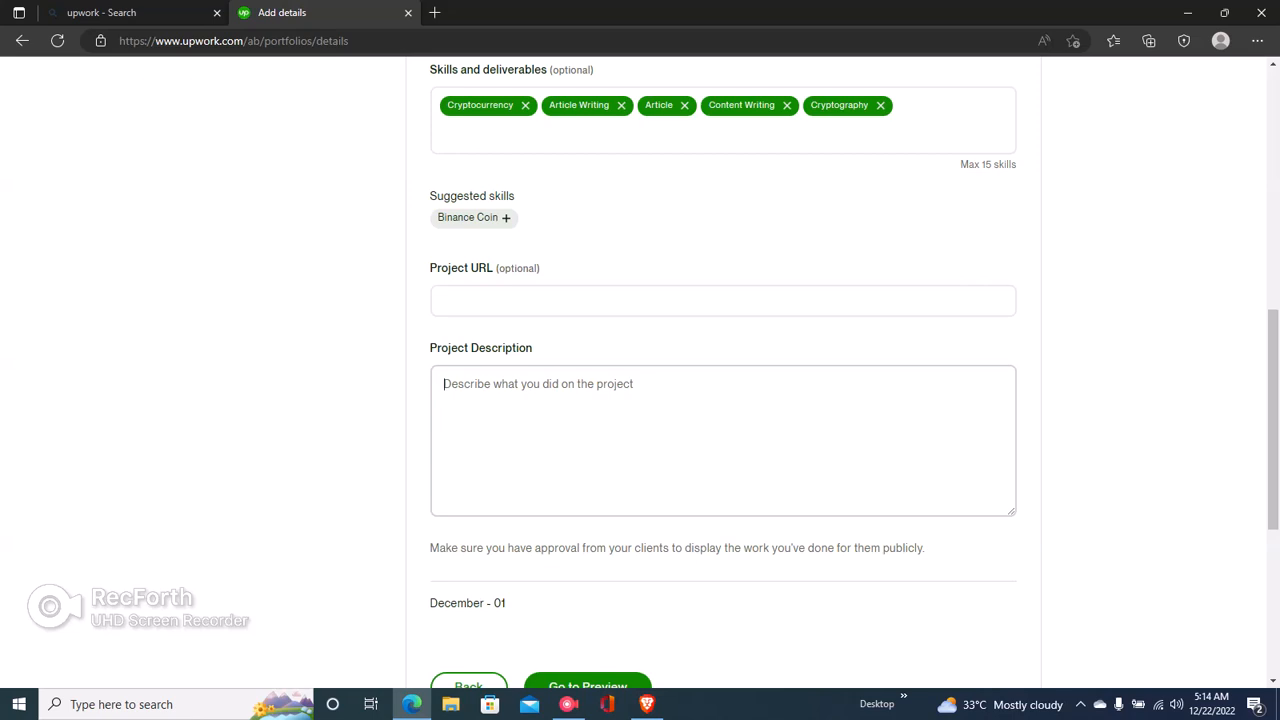
type("I wr")
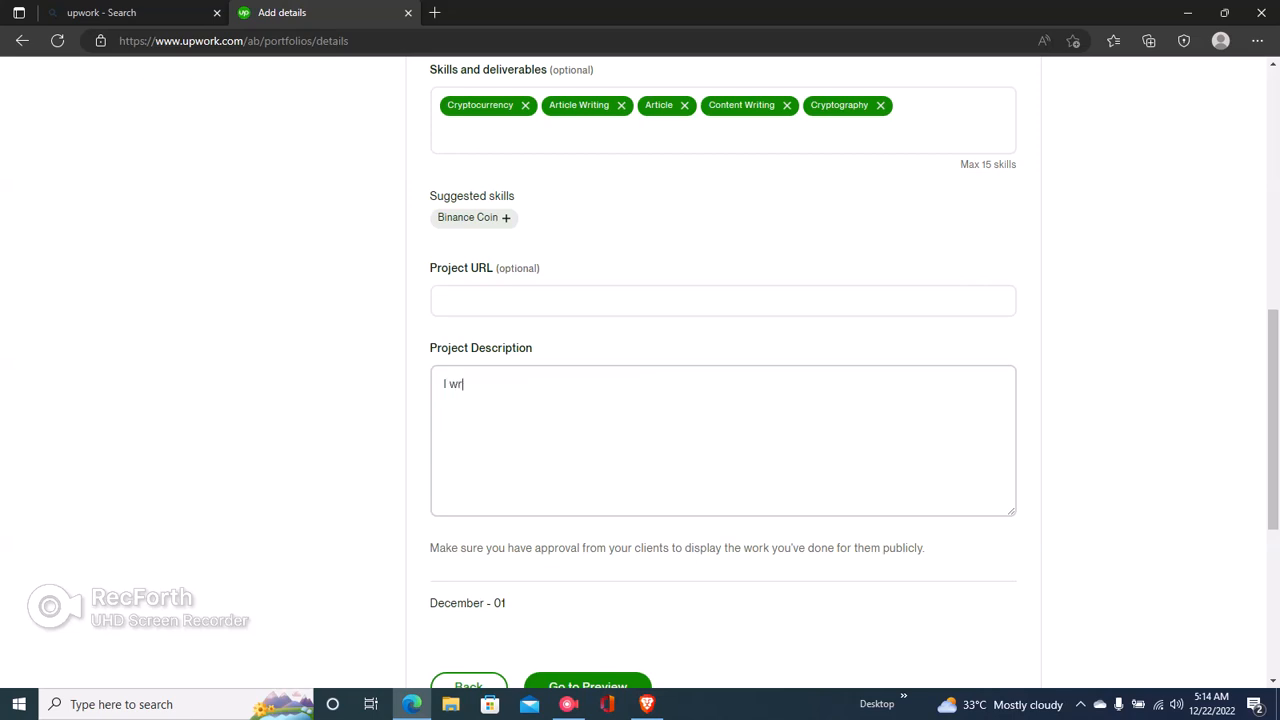
type("ote a 1000-word article for Bin")
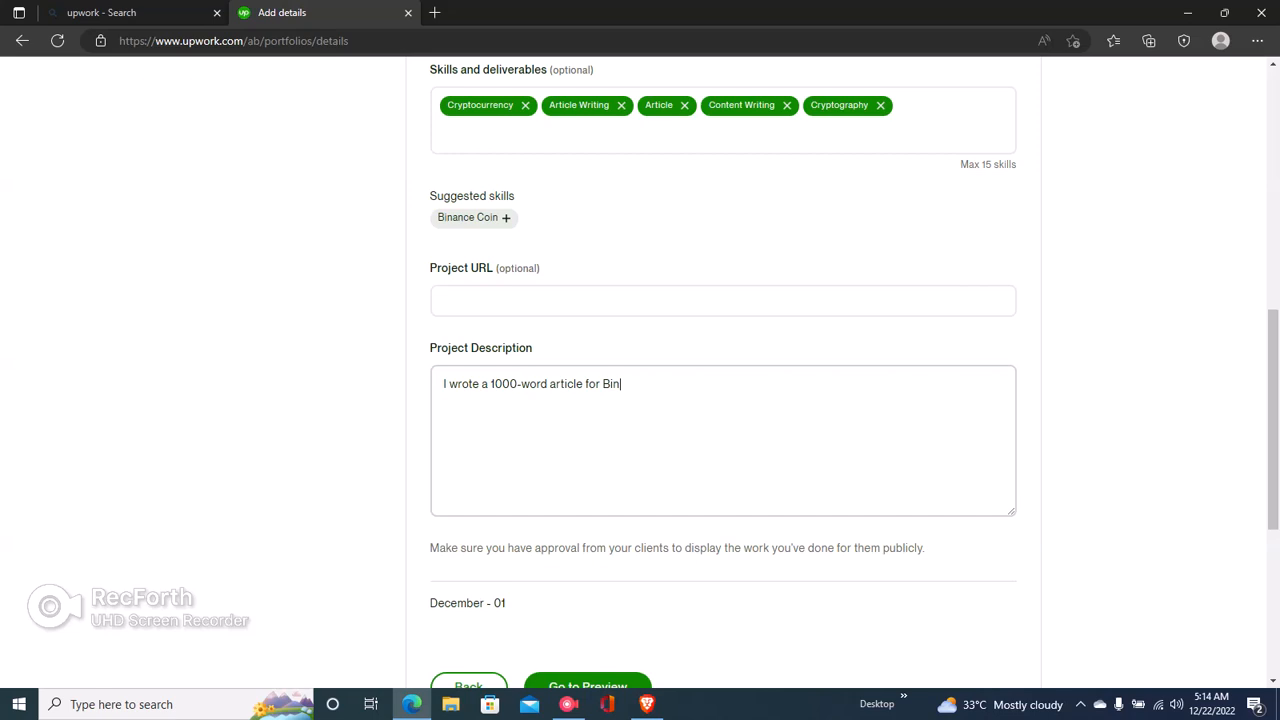
type("ance. It was search engine optimized and ranks on Google first page. ")
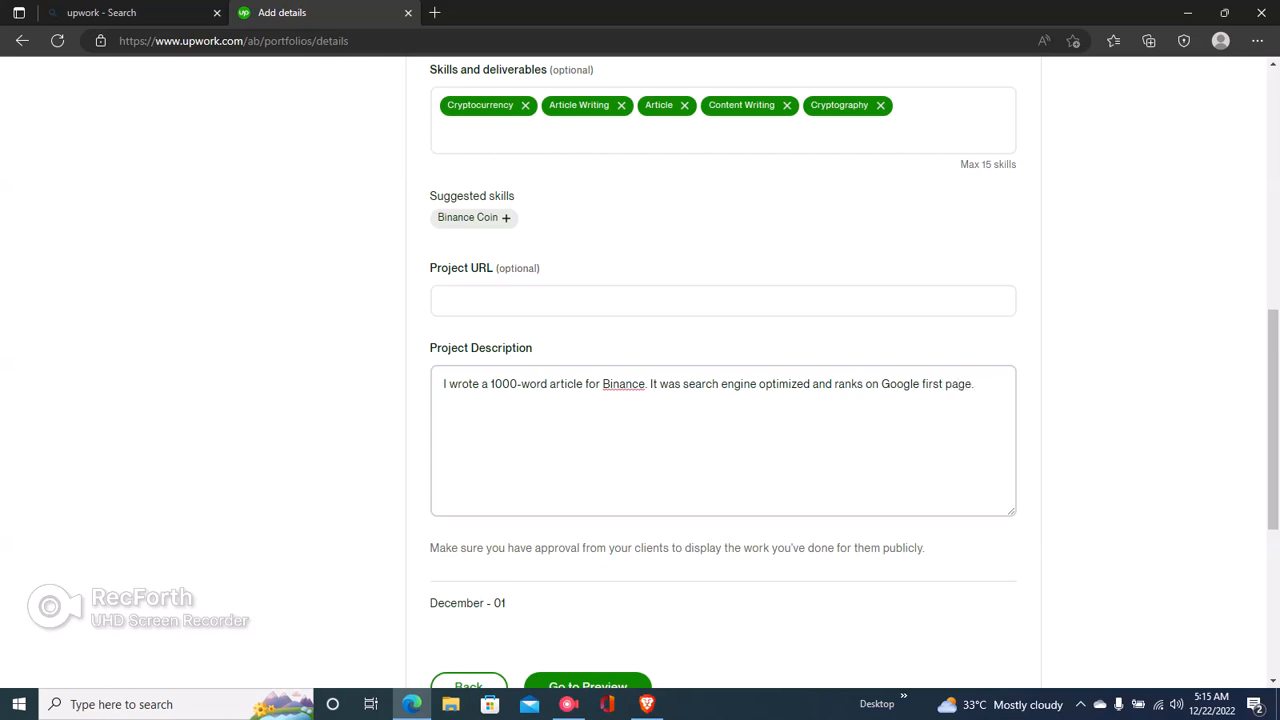
type("crypto")
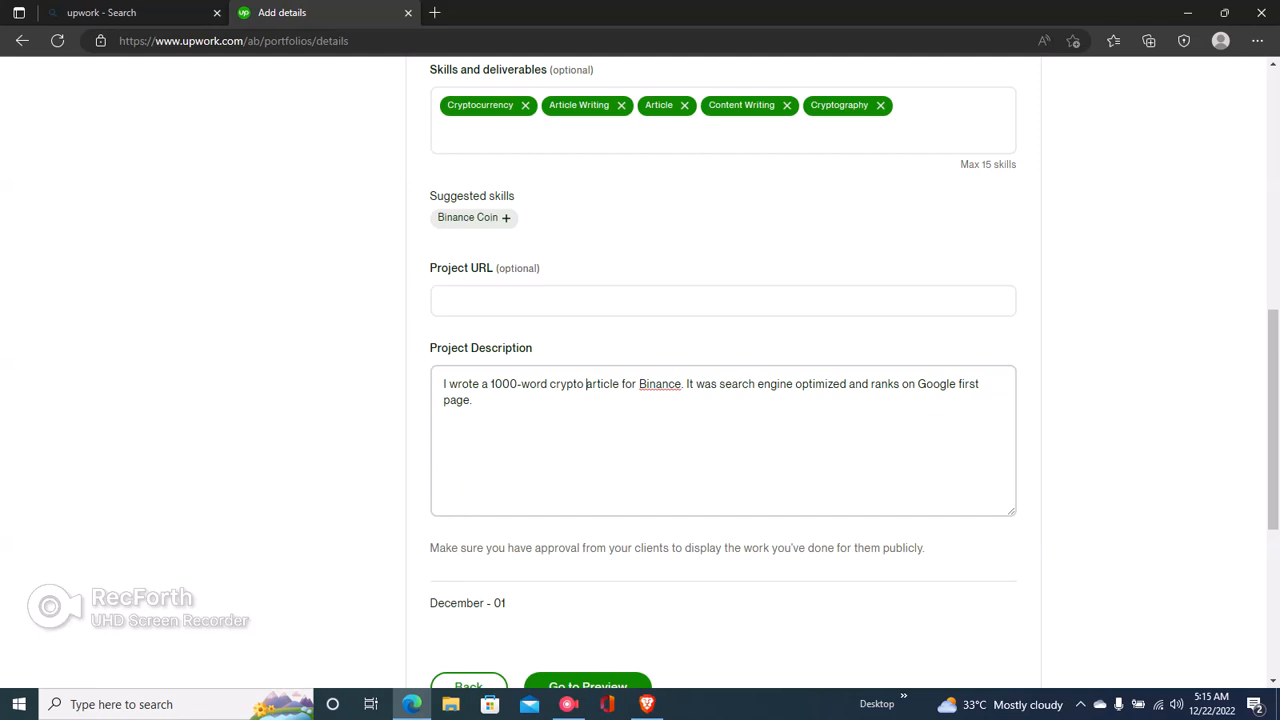
scroll(640, 370, "down", 3)
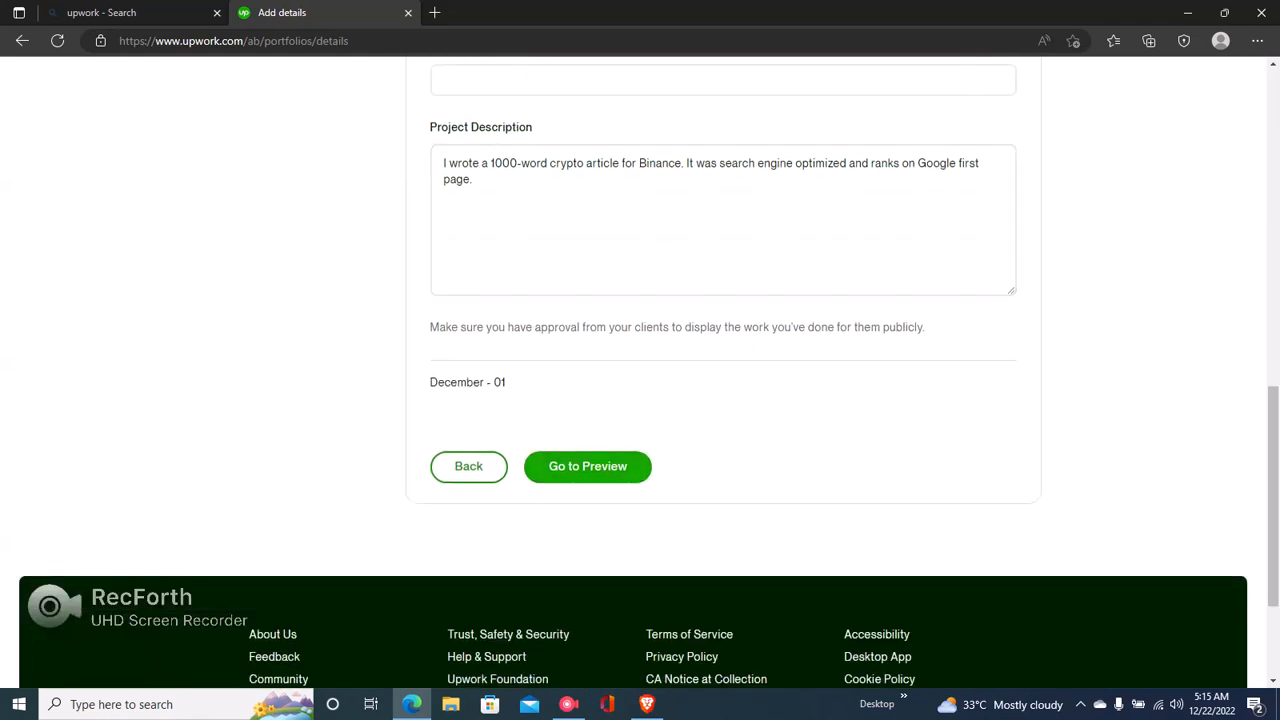
left_click(588, 467)
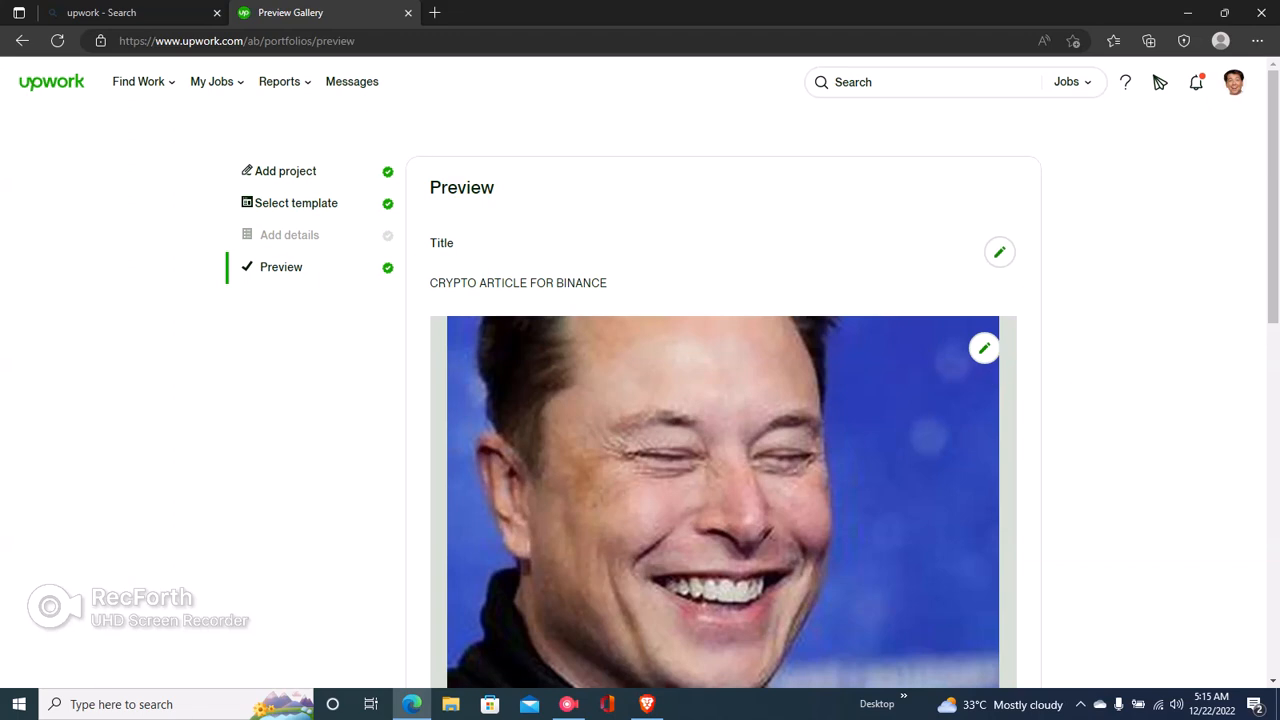
Review the previewed title, image, skills, description and template of the crypto article project, and publish it to the portfolio.
scroll(1160, 82, "down", 1)
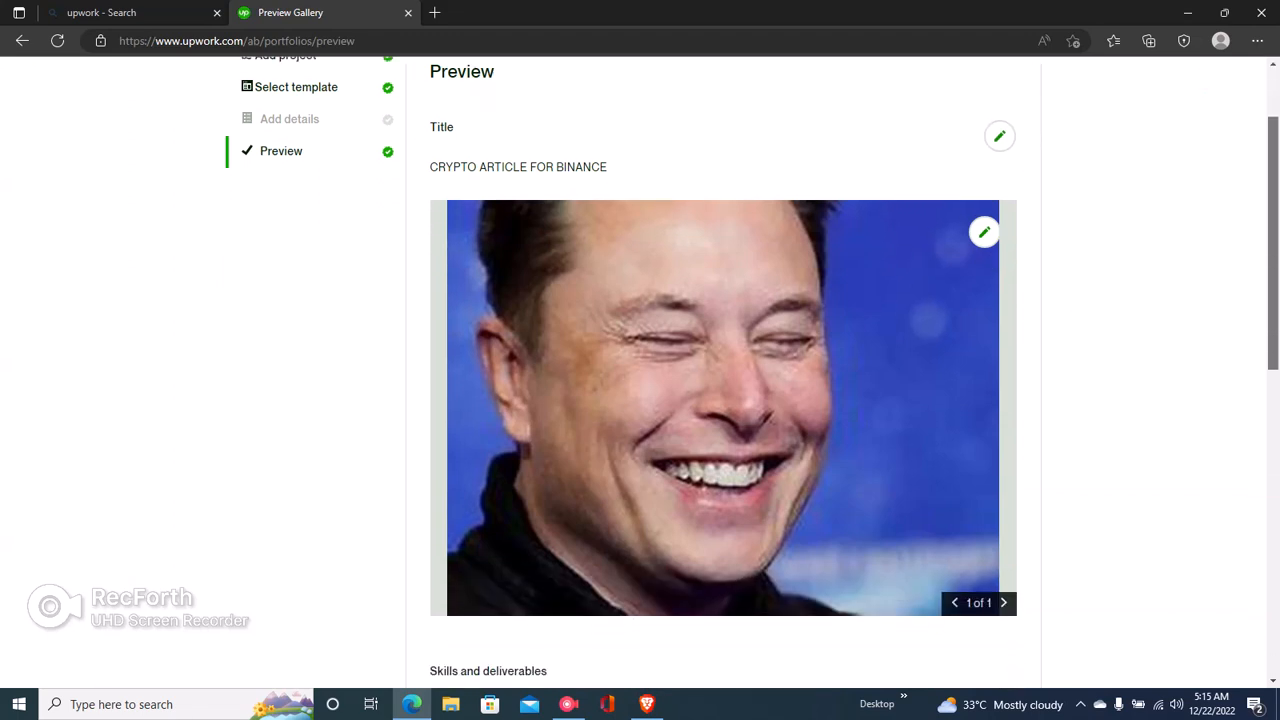
scroll(724, 372, "down", 2)
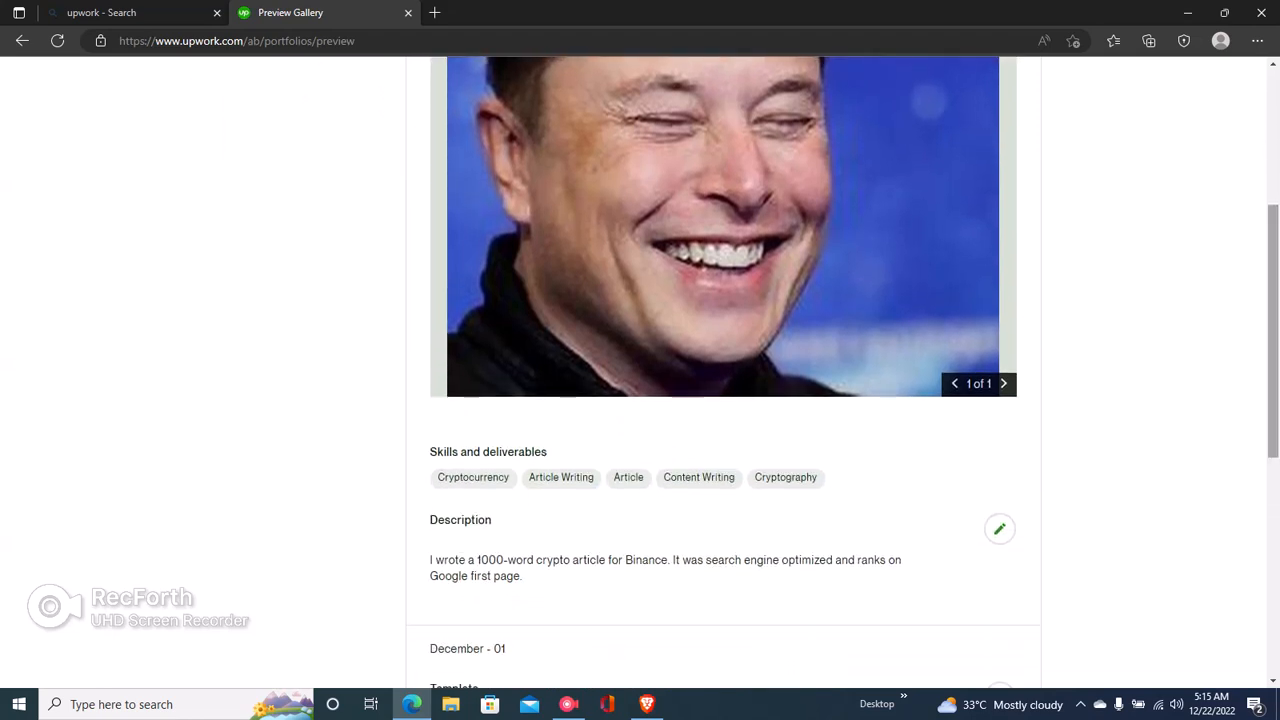
scroll(724, 372, "down", 3)
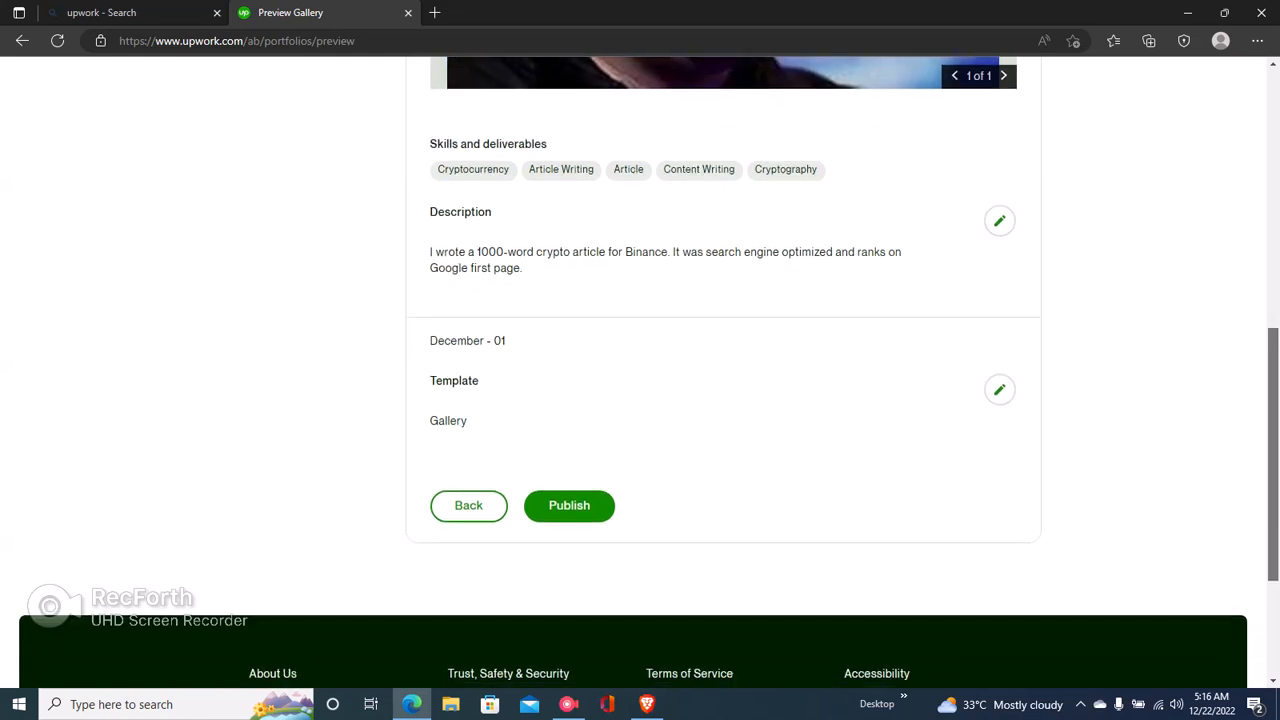
scroll(724, 372, "down", 1)
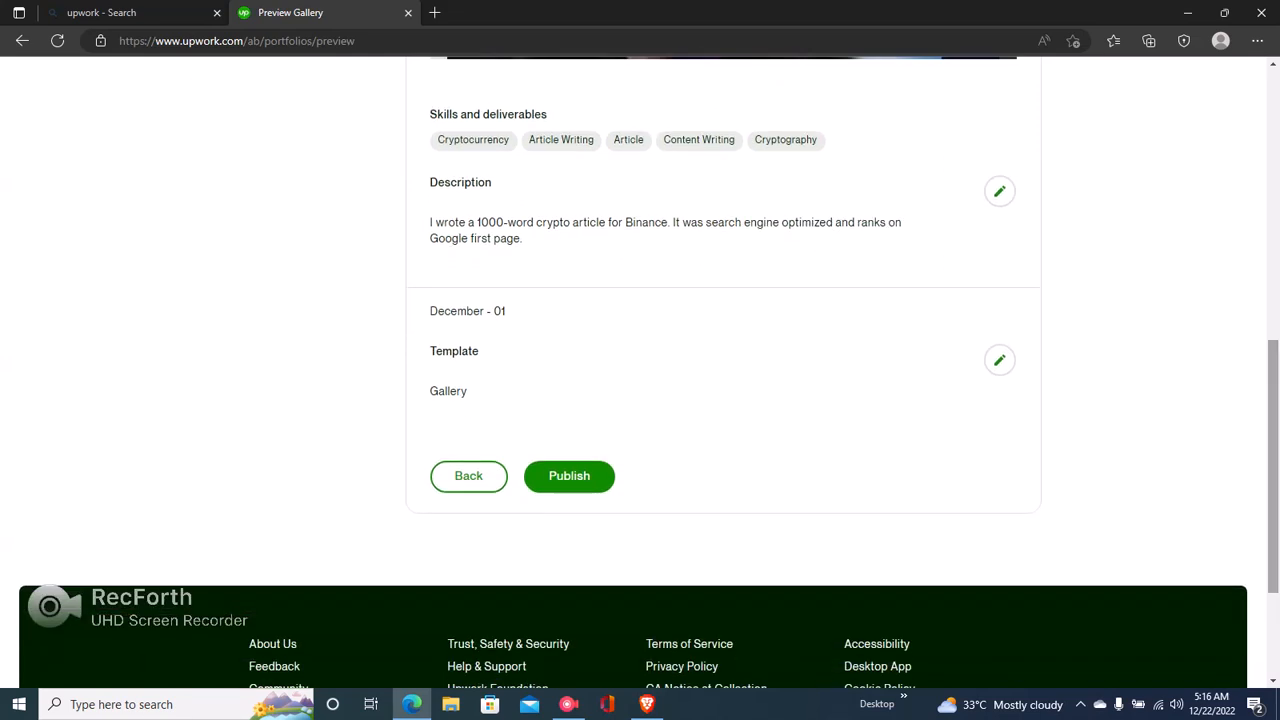
left_click(569, 476)
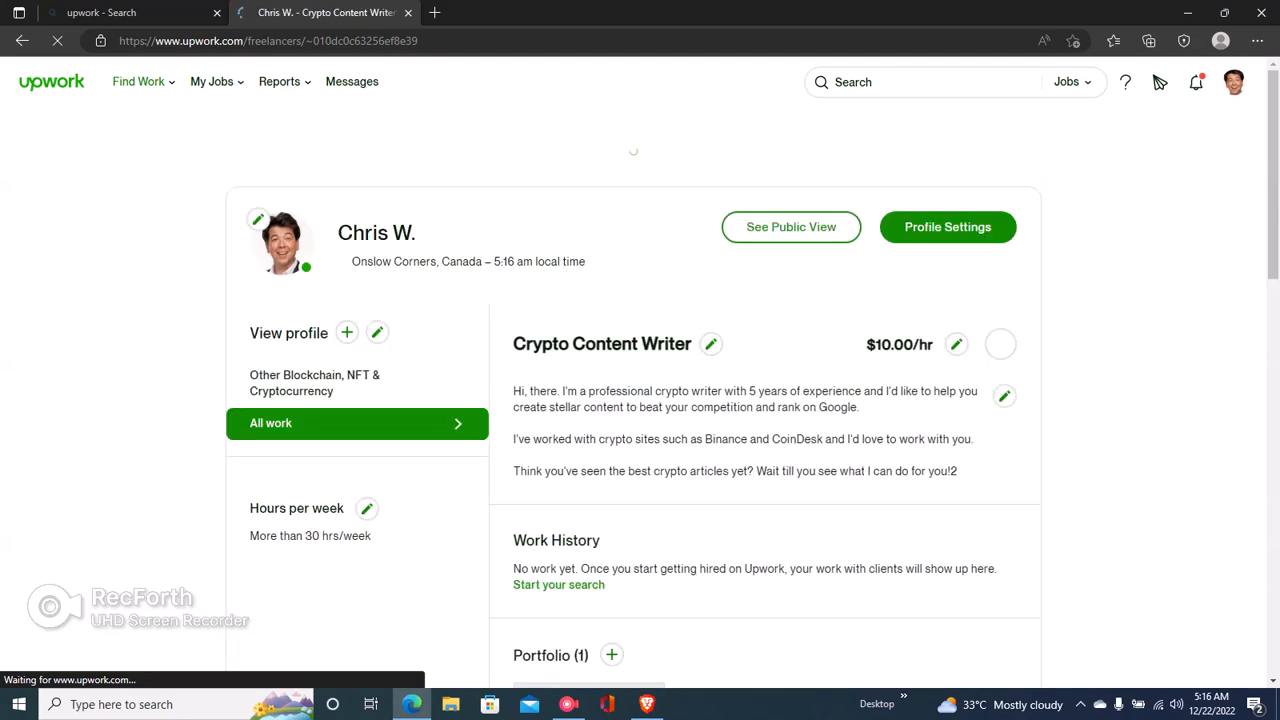
Examine the freelancer profile, checking the newly published project in its Portfolio section.
scroll(1159, 82, "down", 7)
scroll(653, 362, "down", 2)
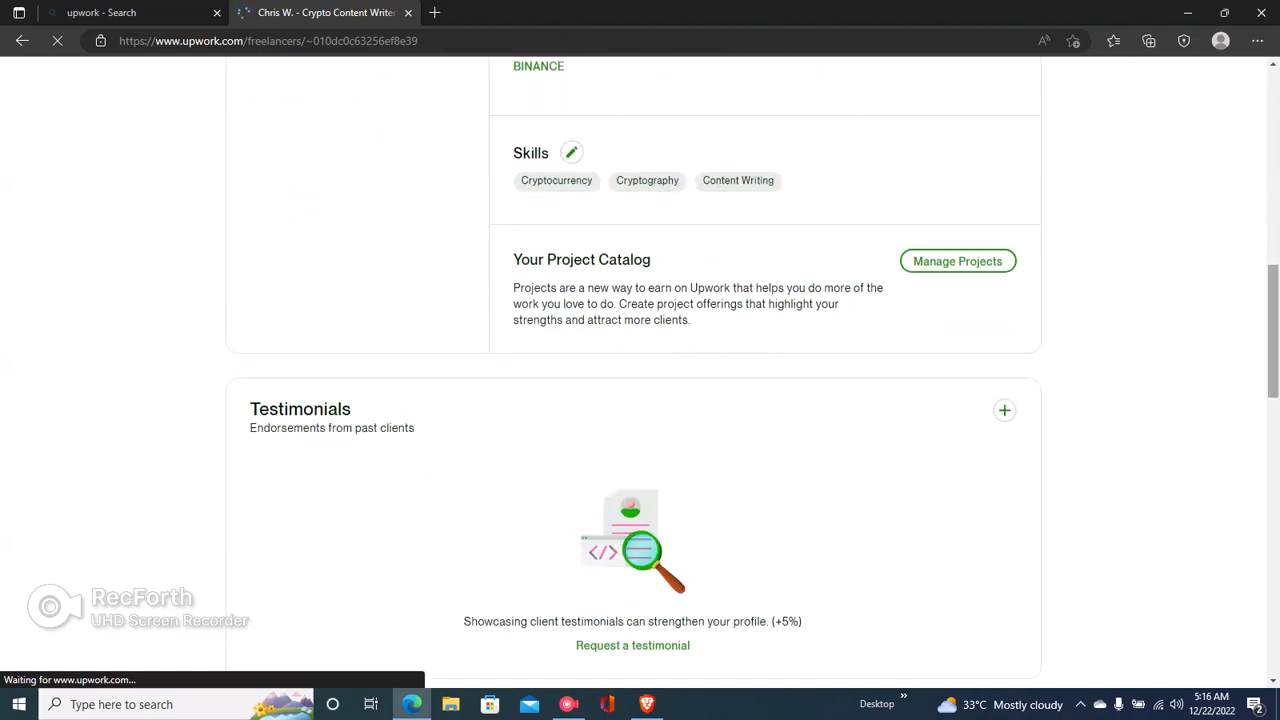
scroll(653, 362, "up", 5)
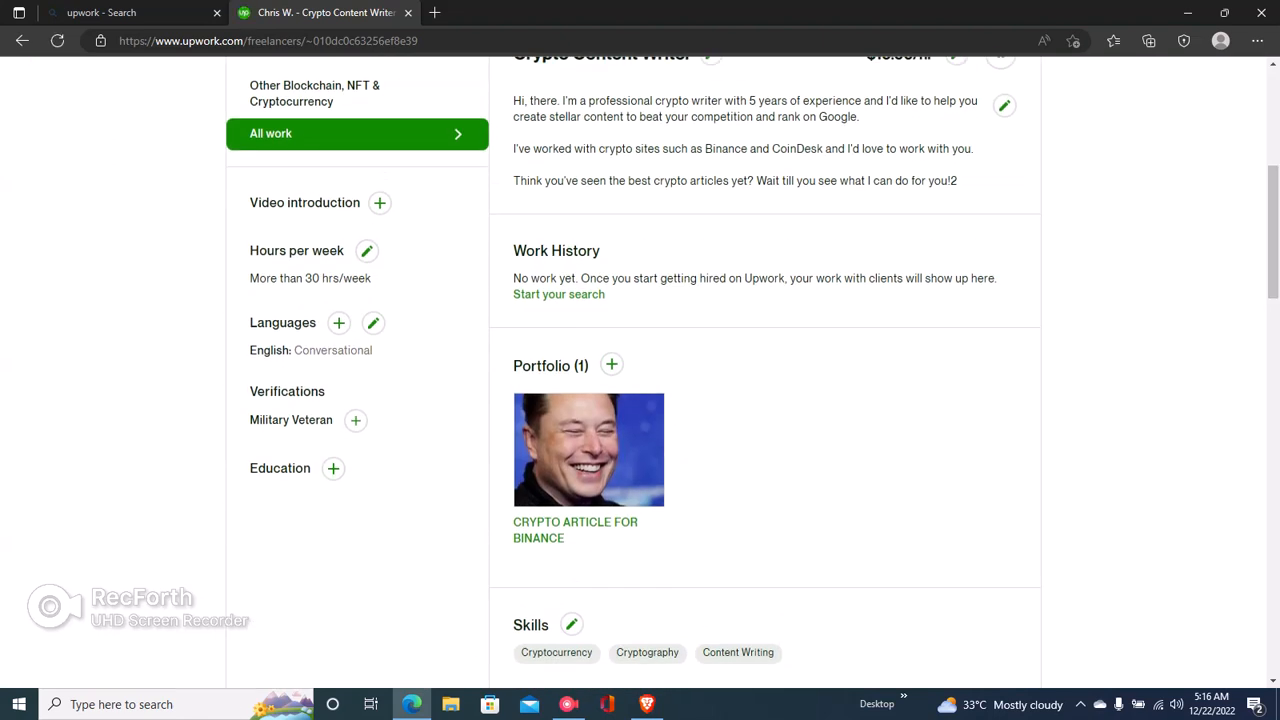
mouse_move(589, 475)
scroll(640, 370, "up", 2)
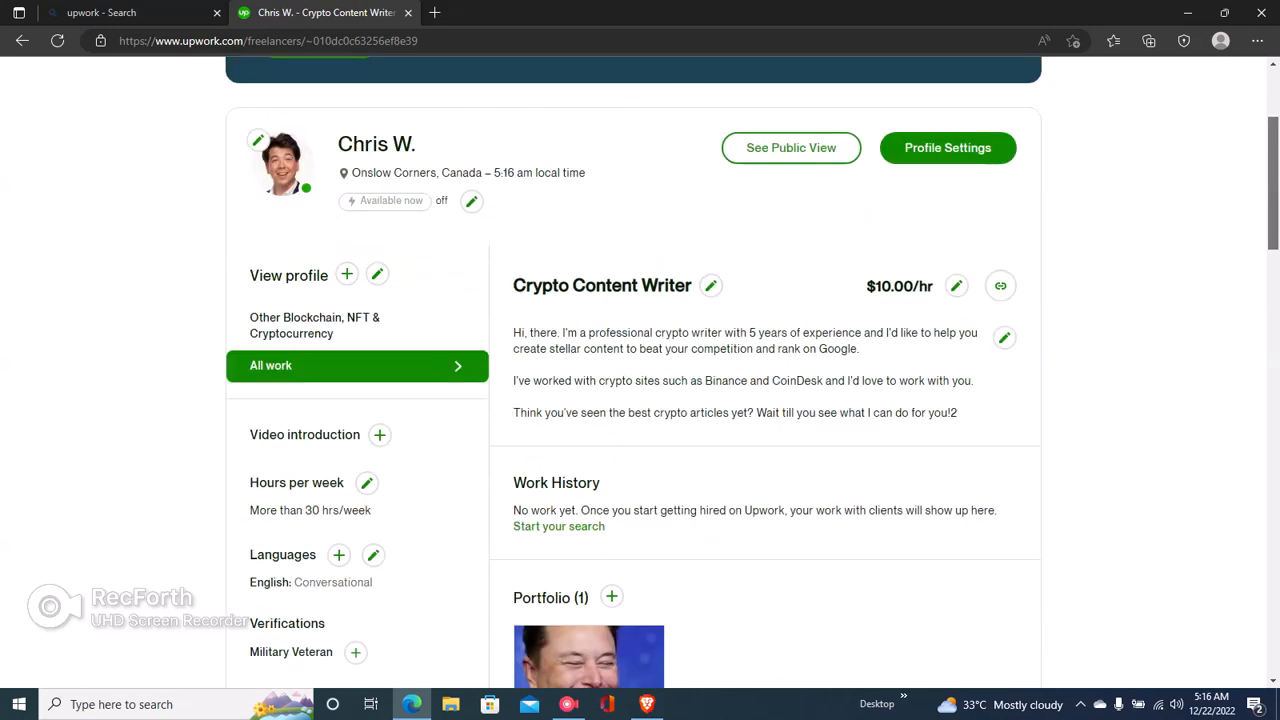
scroll(640, 370, "down", 1)
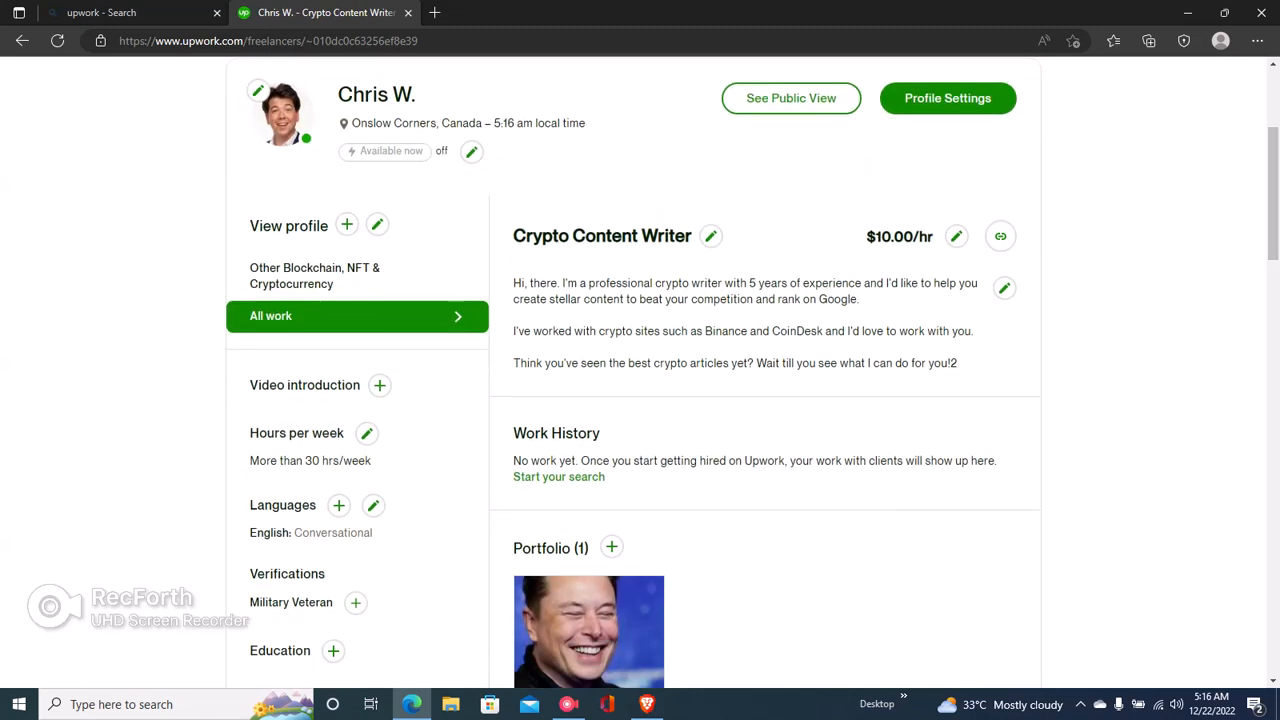
mouse_move(589, 634)
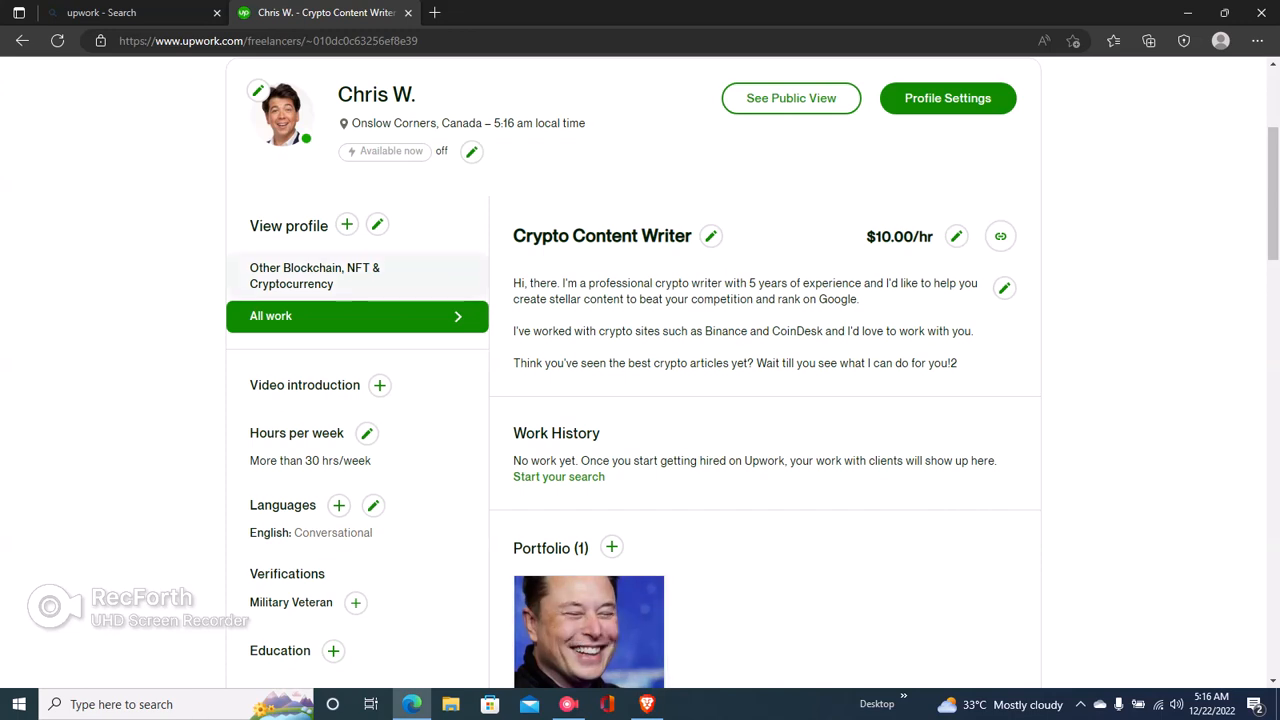
Compare the Other Blockchain, NFT & Cryptocurrency specialized profile with the All work view.
left_click(315, 275)
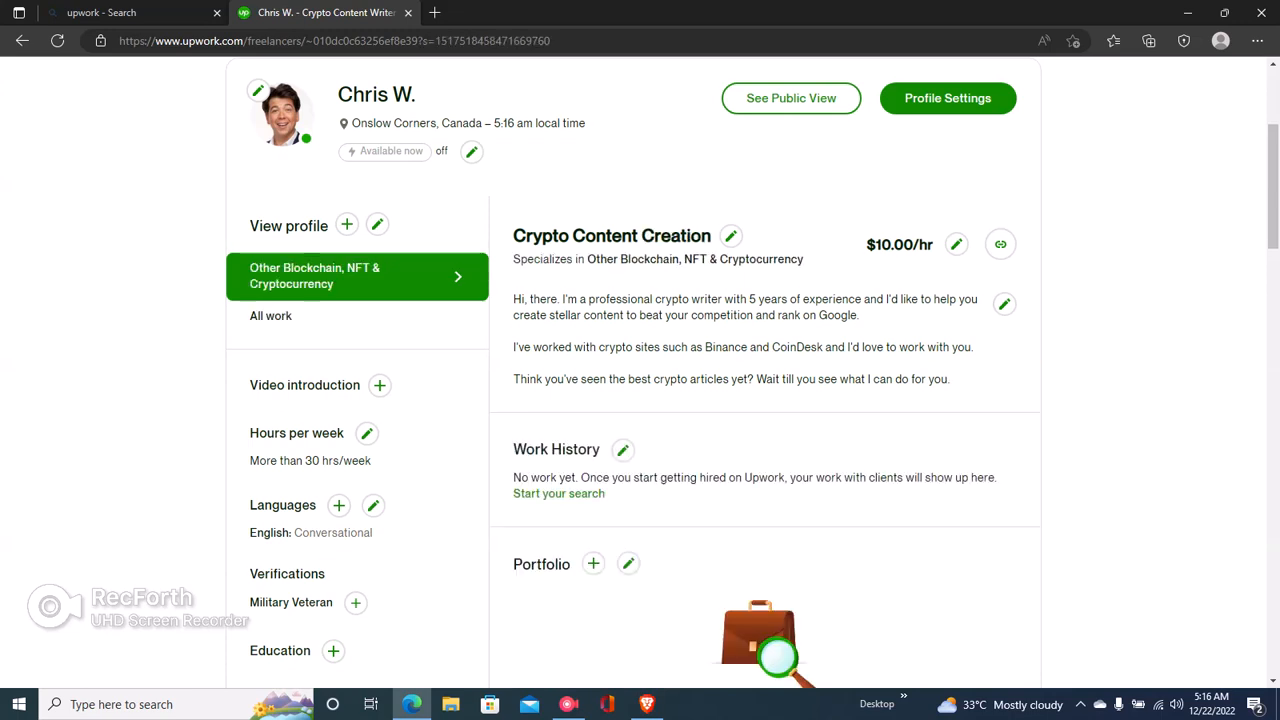
left_click(300, 317)
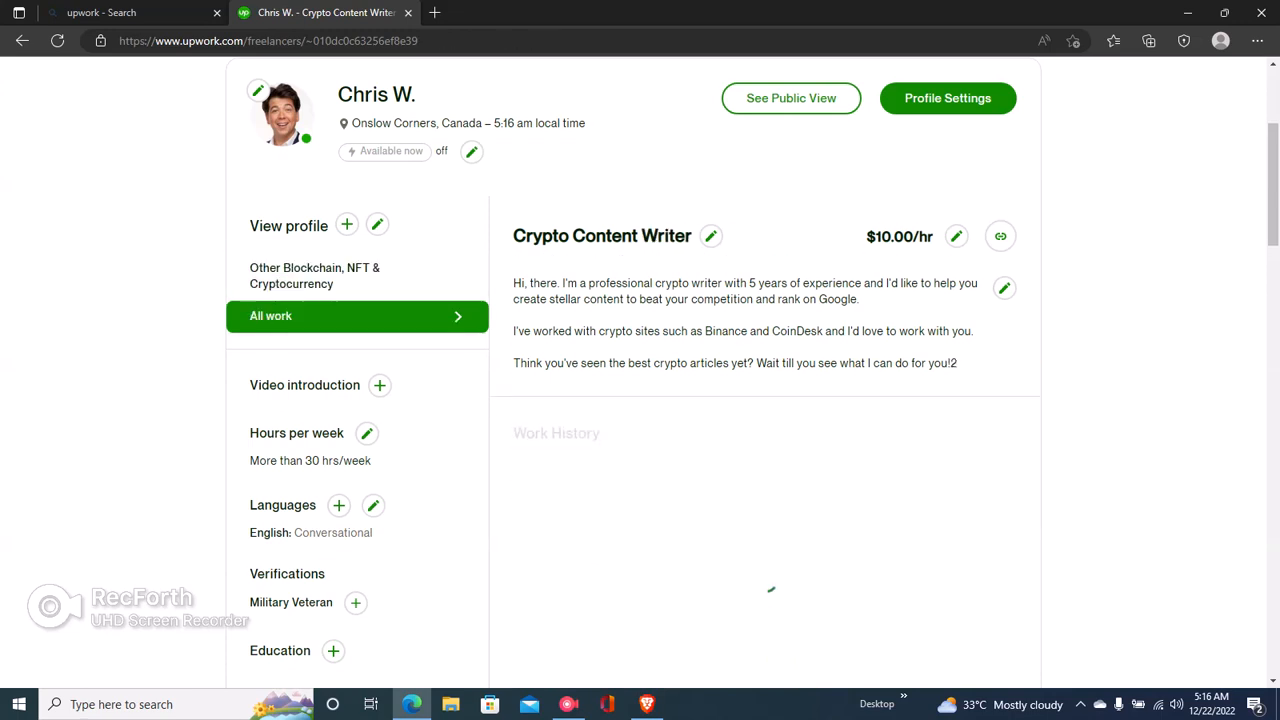
mouse_move(589, 635)
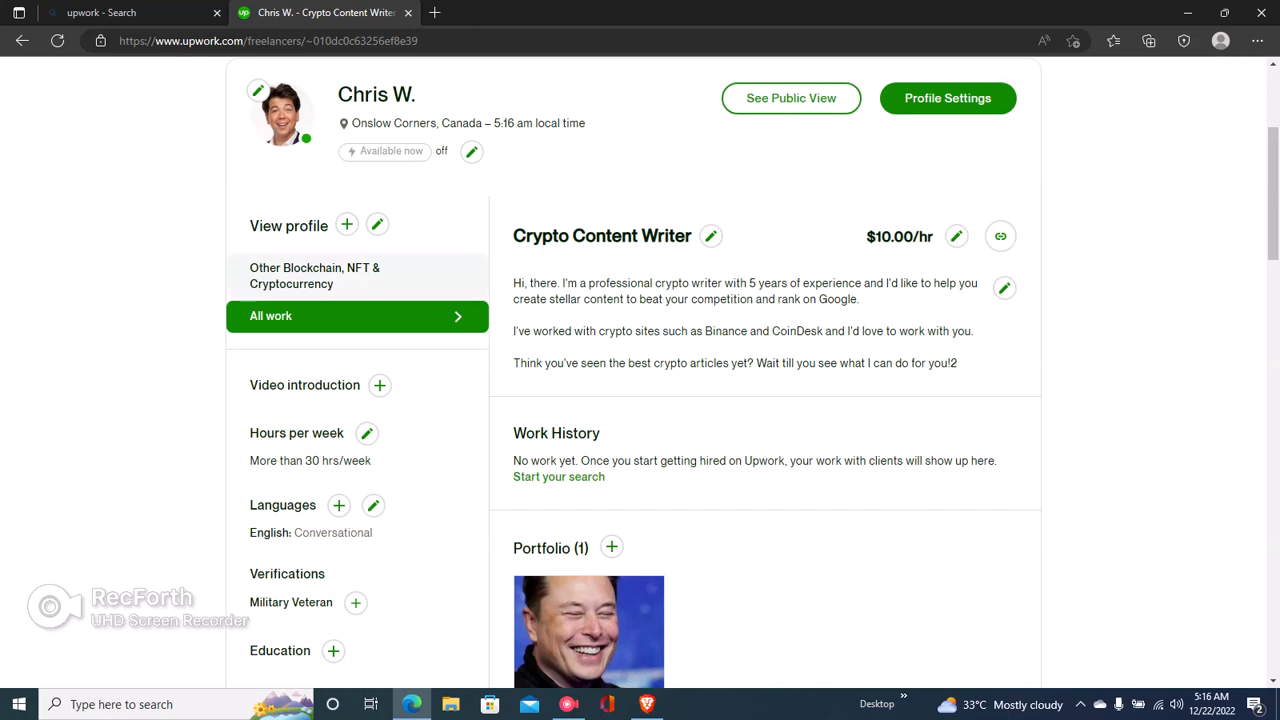
From the Other Blockchain, NFT & Cryptocurrency profile, start a new portfolio project titled "Crypto Content Writer for Crypto Broker".
left_click(315, 276)
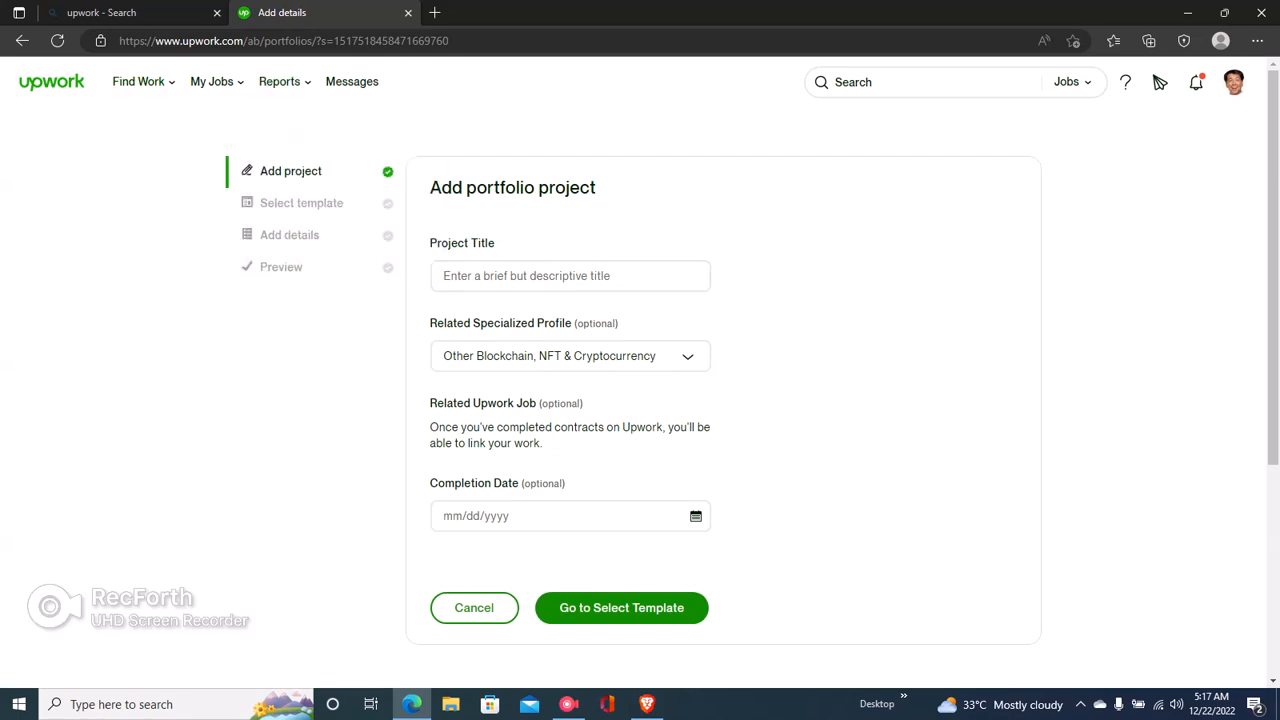
left_click(570, 276)
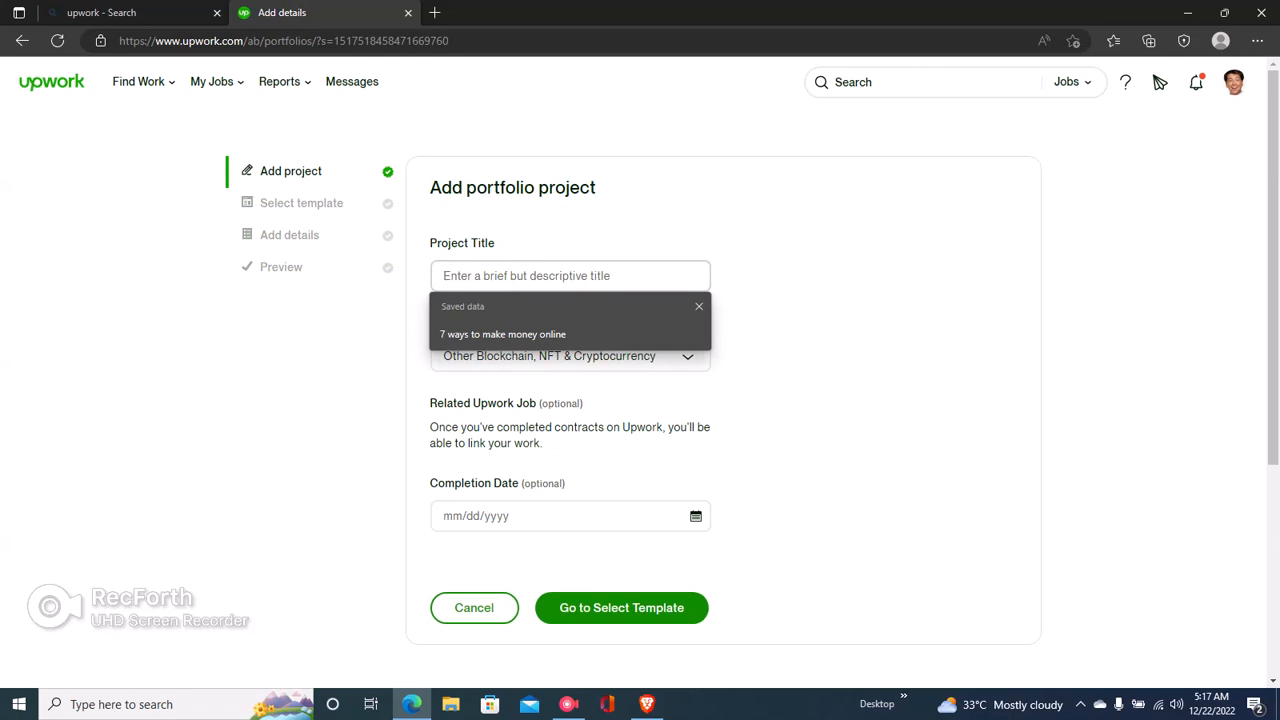
type("Cry")
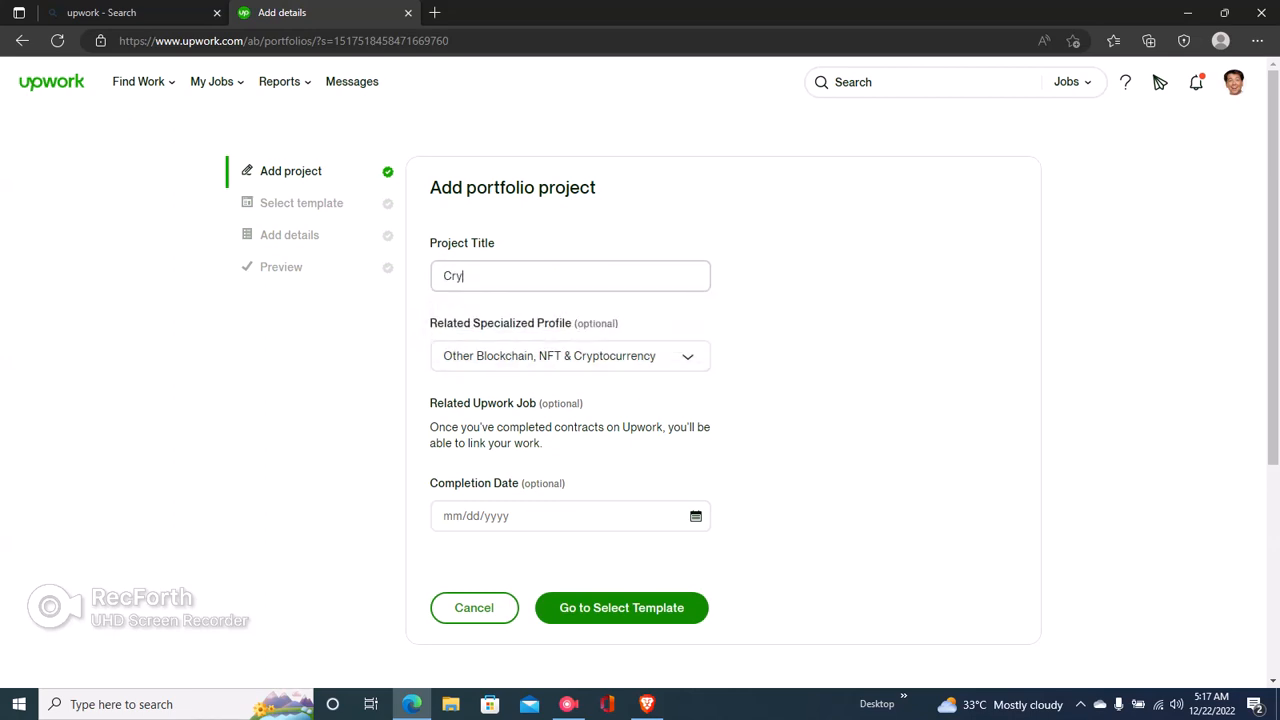
type("pto Content Writer for Crypto")
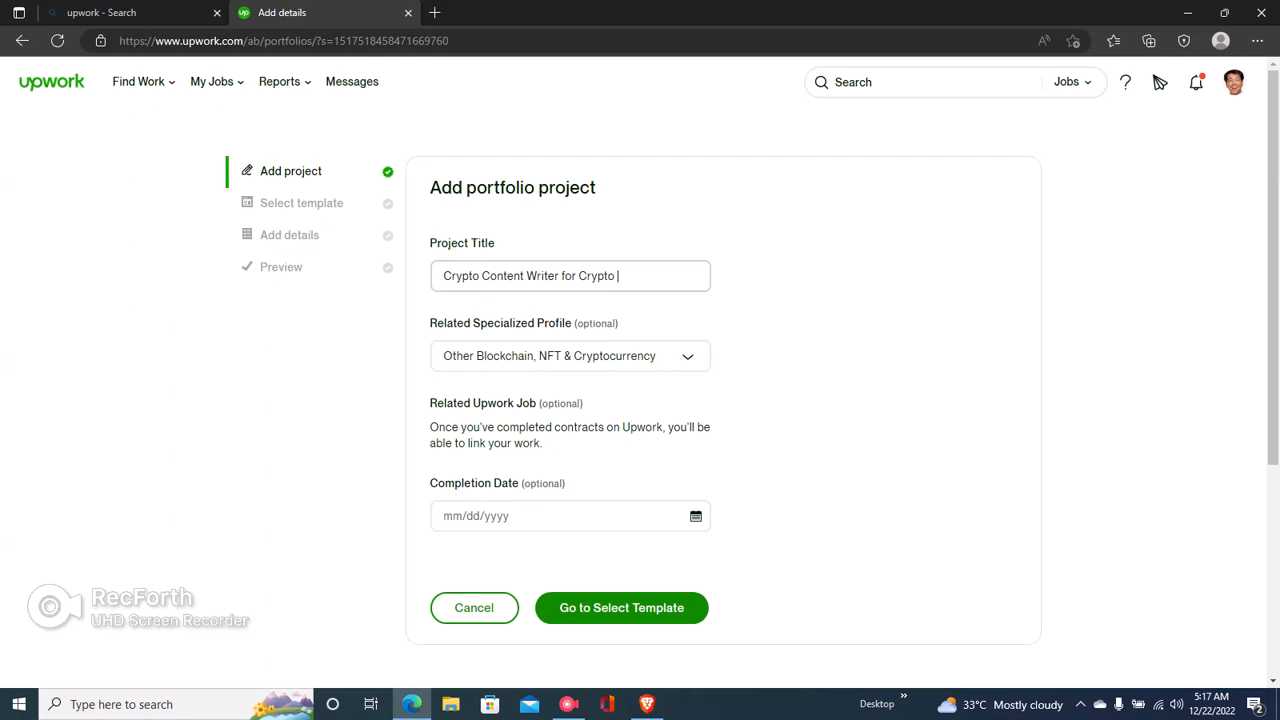
type("Broker")
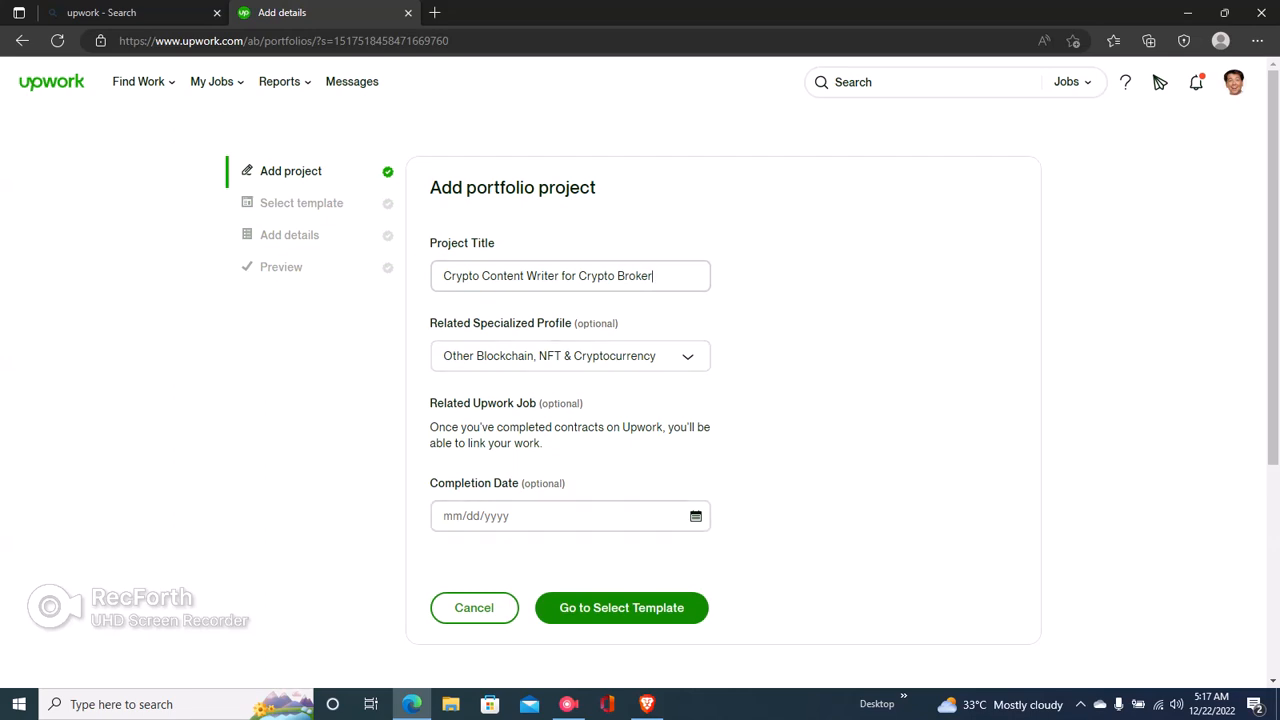
Set the project's completion date to 12/02/2022.
left_click(696, 516)
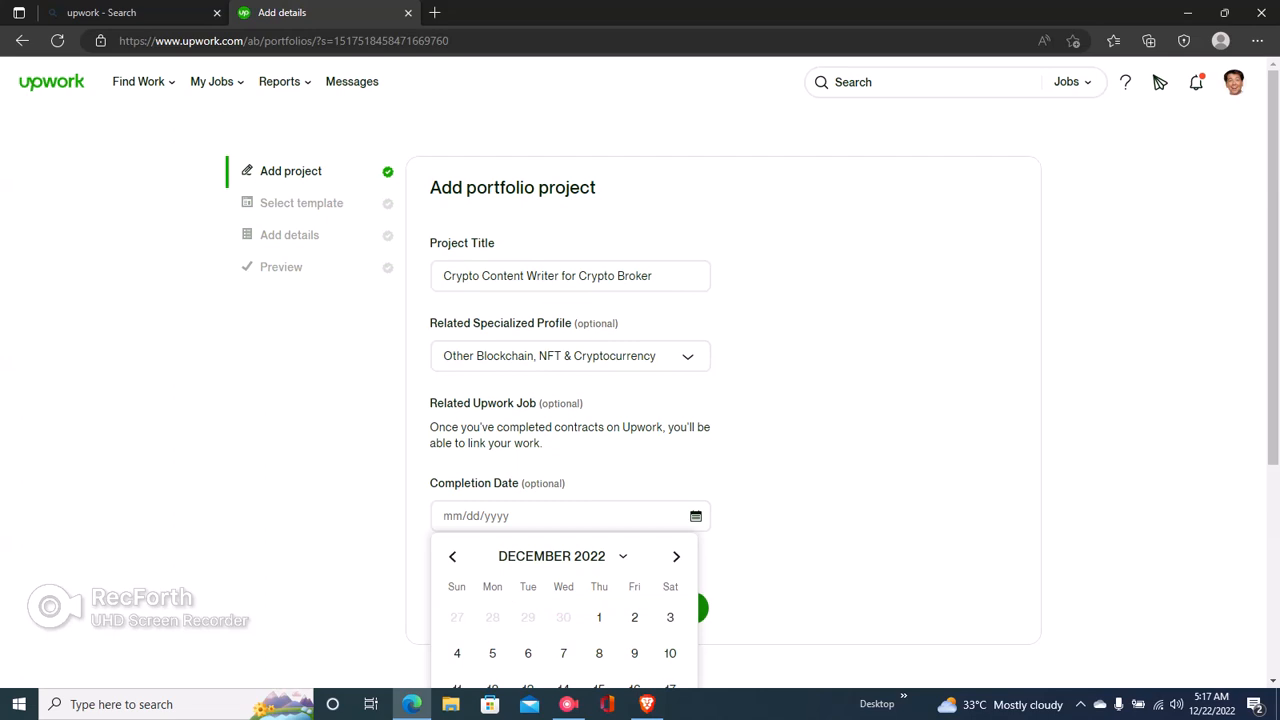
left_click(634, 617)
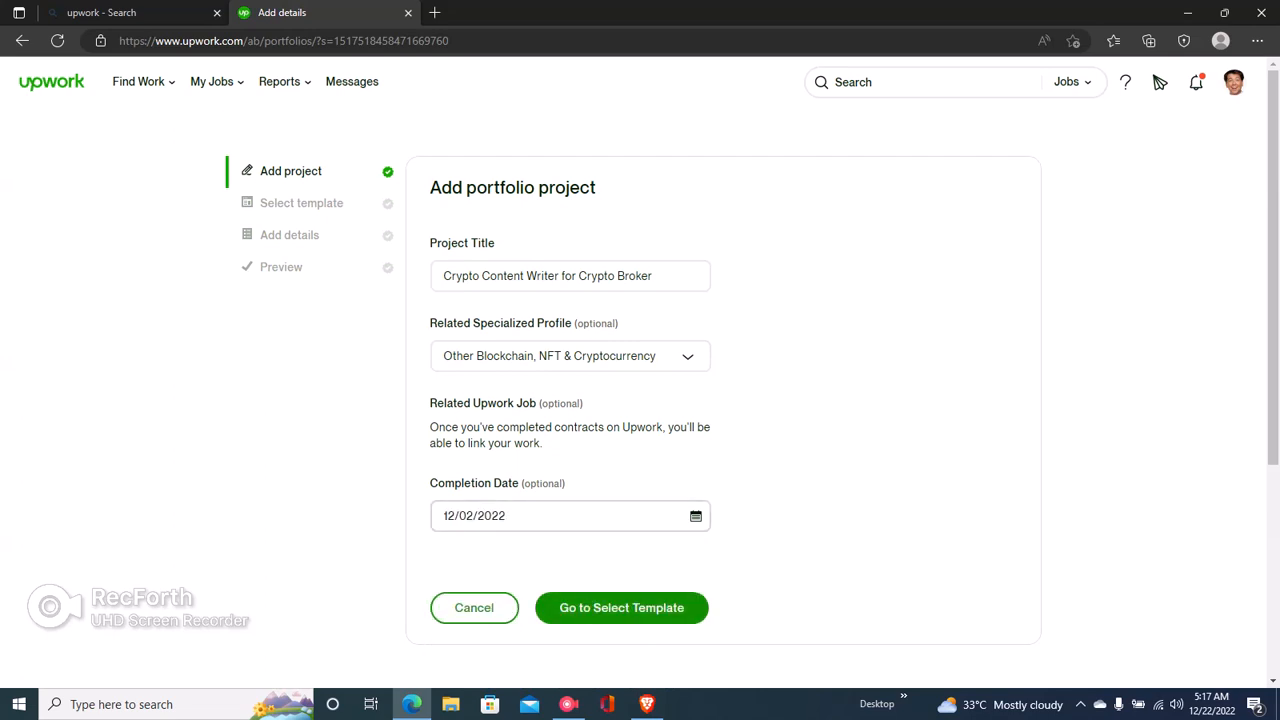
left_click_drag(443, 276, 560, 276)
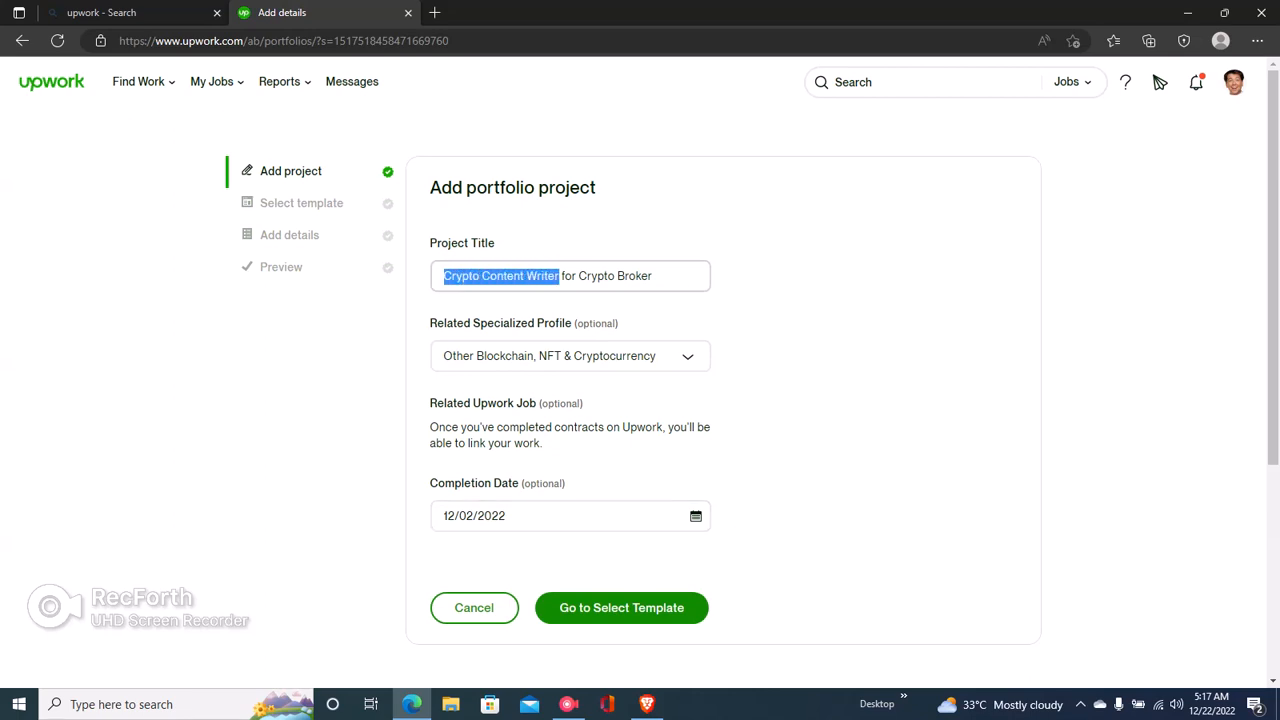
Proceed to template selection, choose the Case Study template and continue to the project details.
left_click(621, 607)
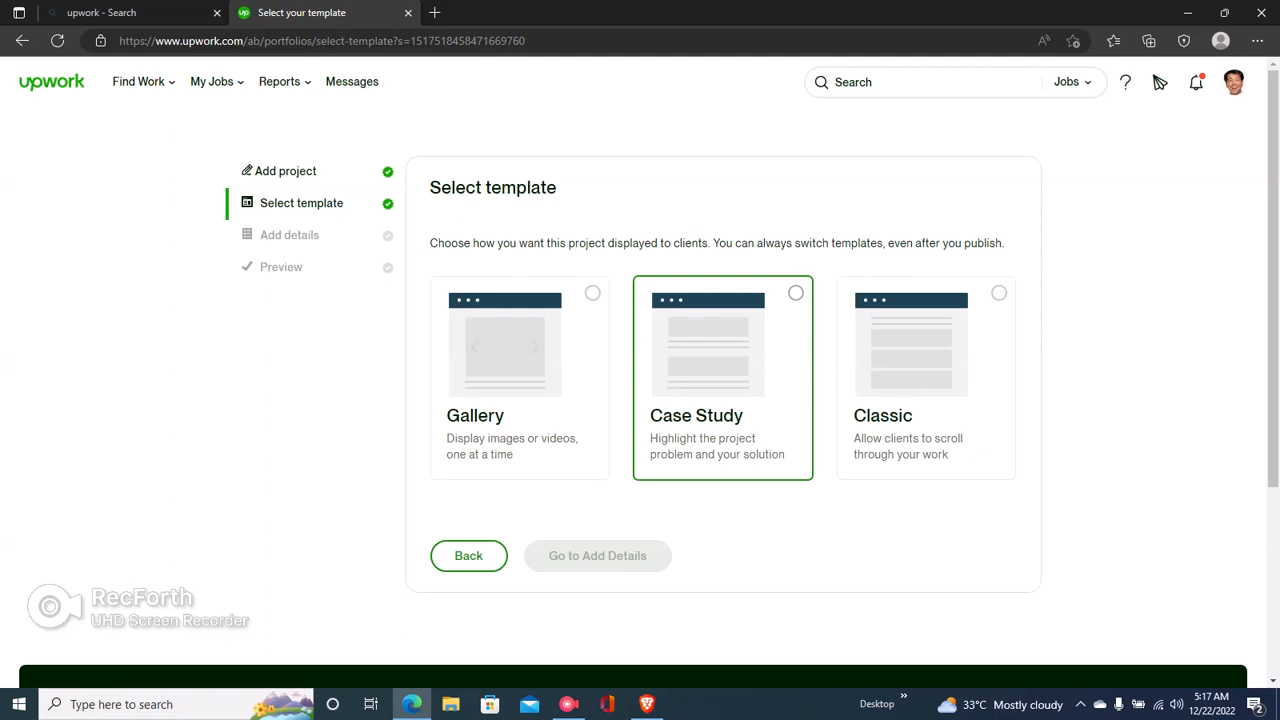
left_click(723, 378)
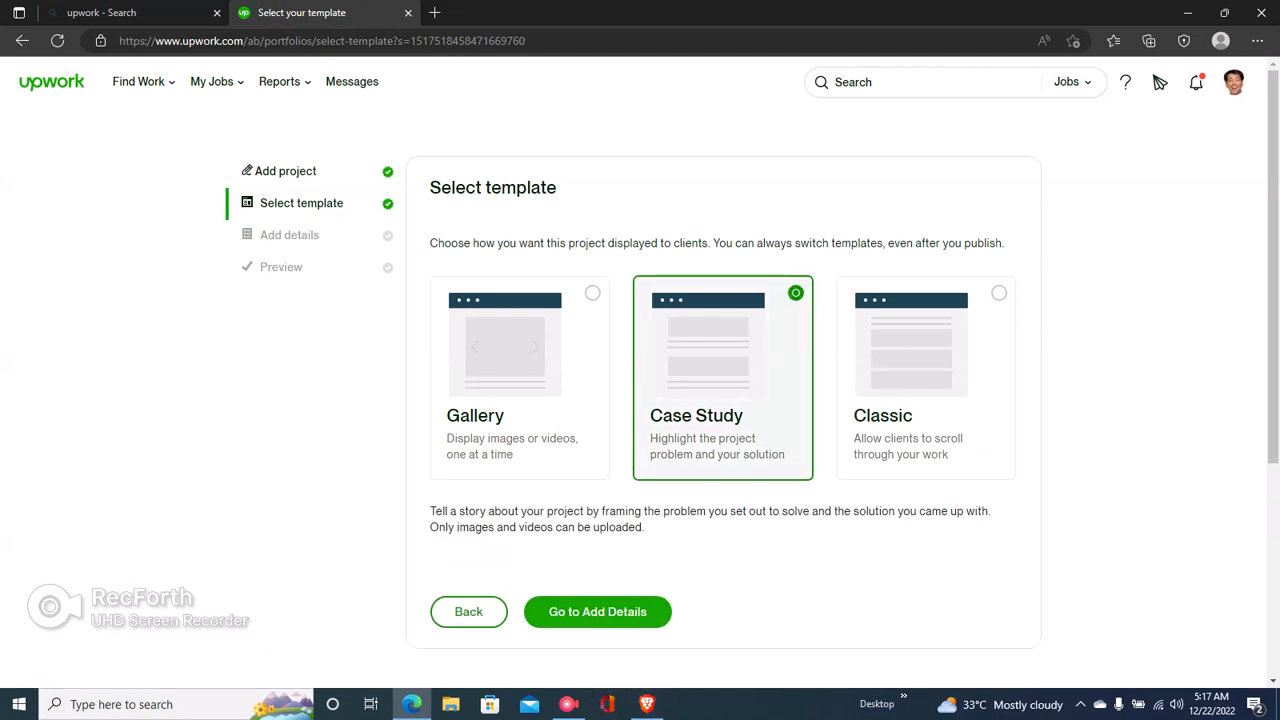
left_click(598, 612)
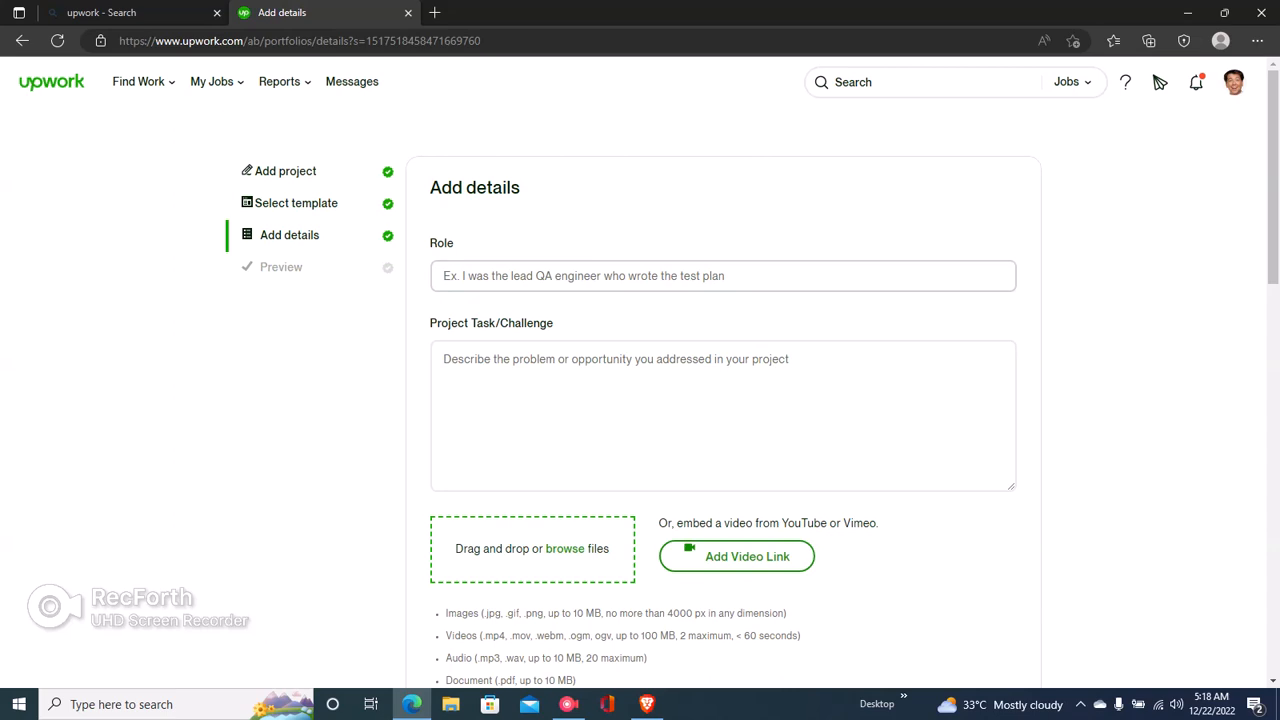
Enter "Lead Crypto writer and Editor" as the role for the case study project.
double_click(442, 243)
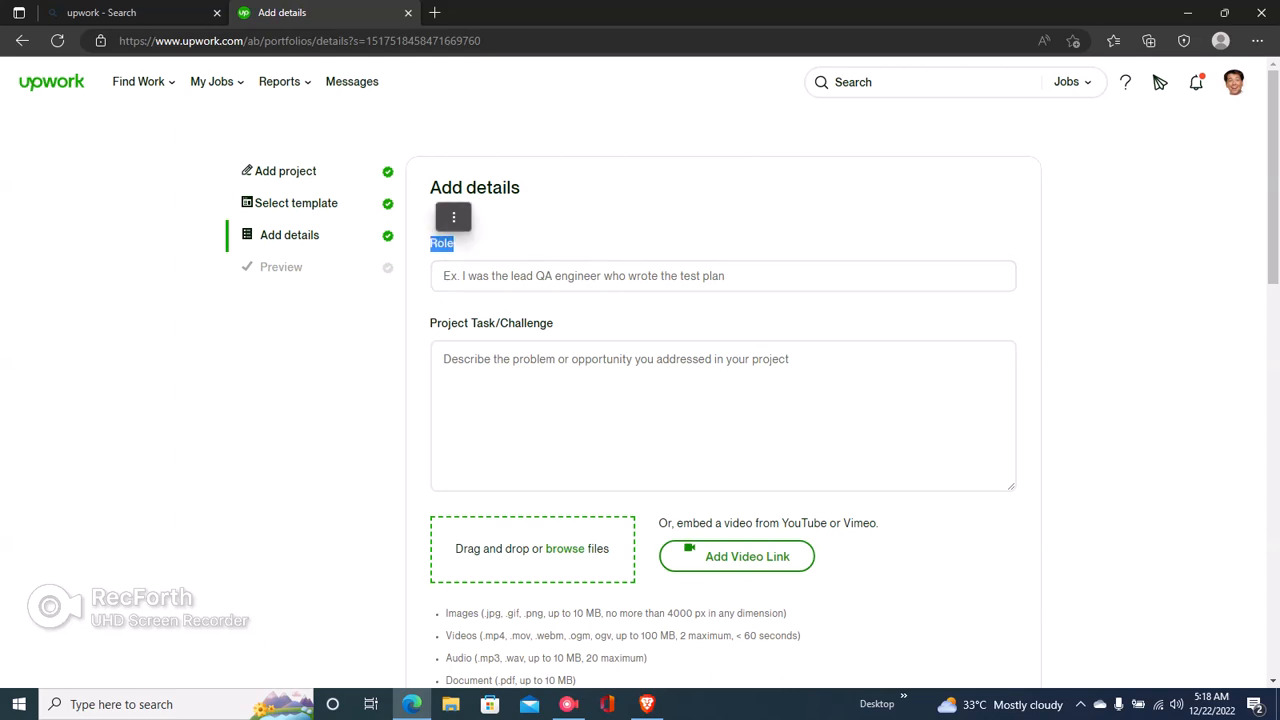
left_click(446, 276)
type("Lead Cryptyo")
key("BackSpace")
key("BackSpace")
type("o writer and ")
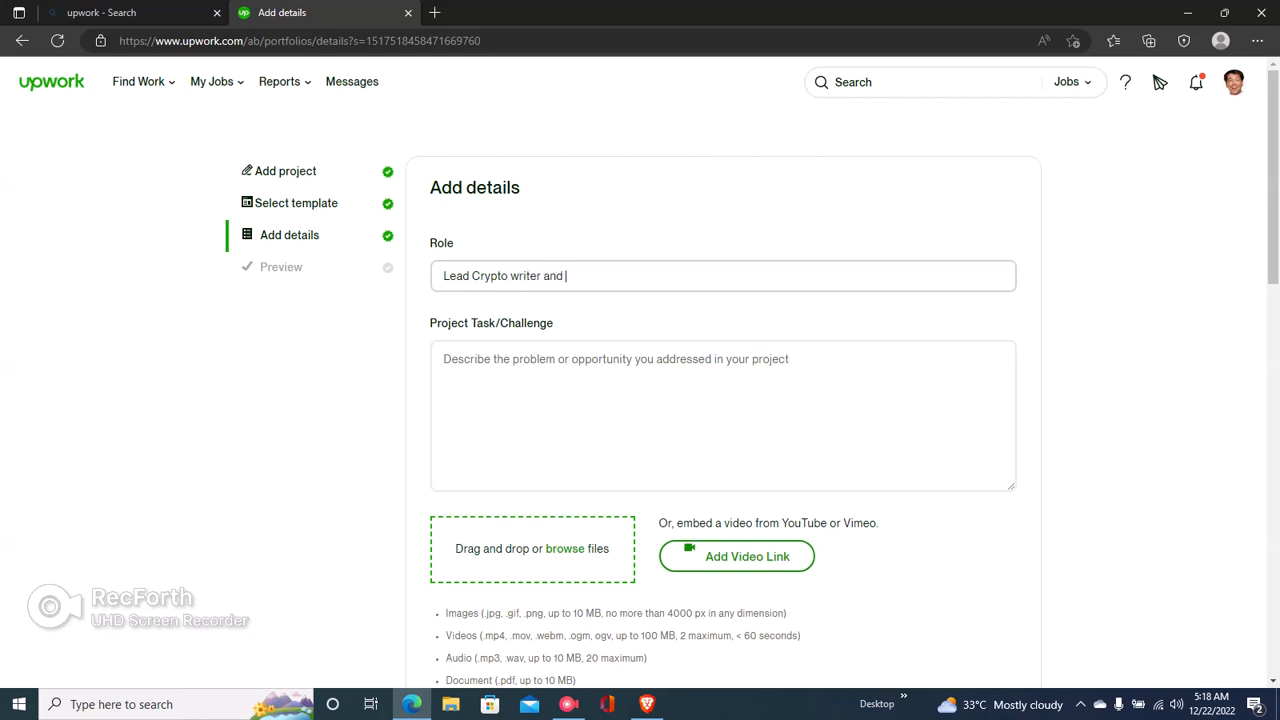
type("Editor")
Describe the project task as a series of well-researched, high-quality crypto articles for a crypto broker, many now ranking on SERP, that impressed the client.
left_click(600, 375)
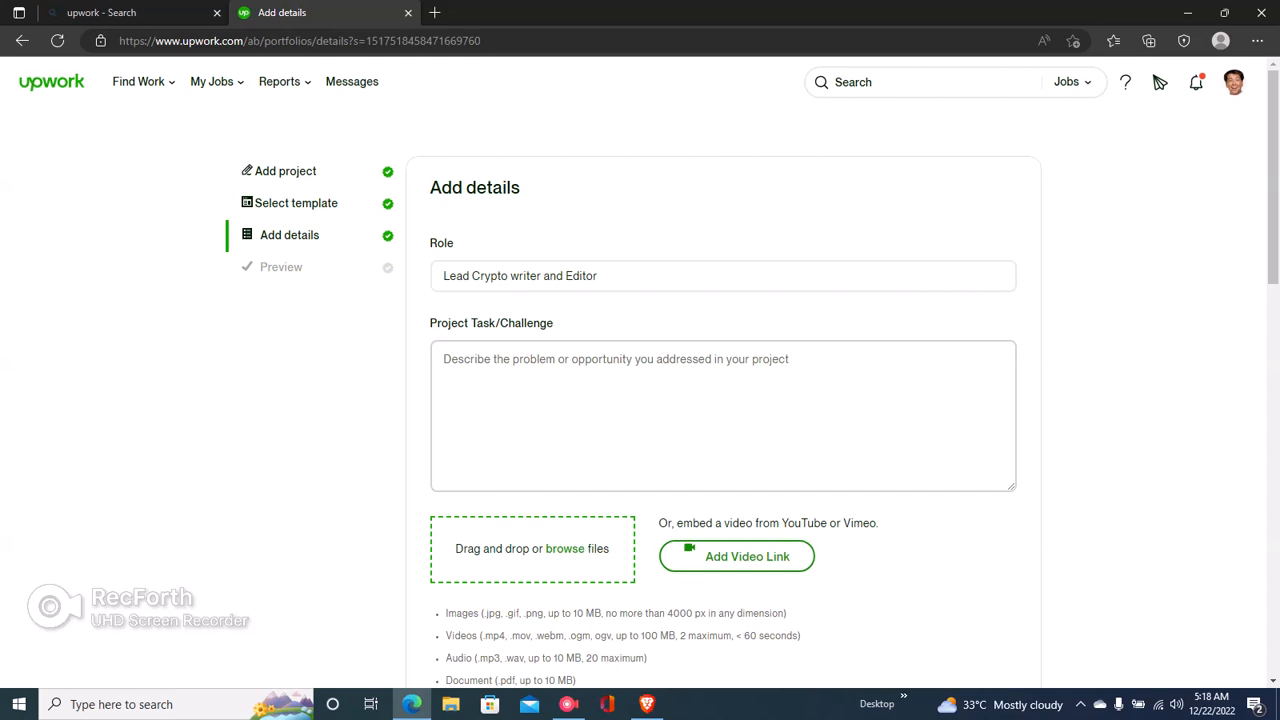
type("I wr")
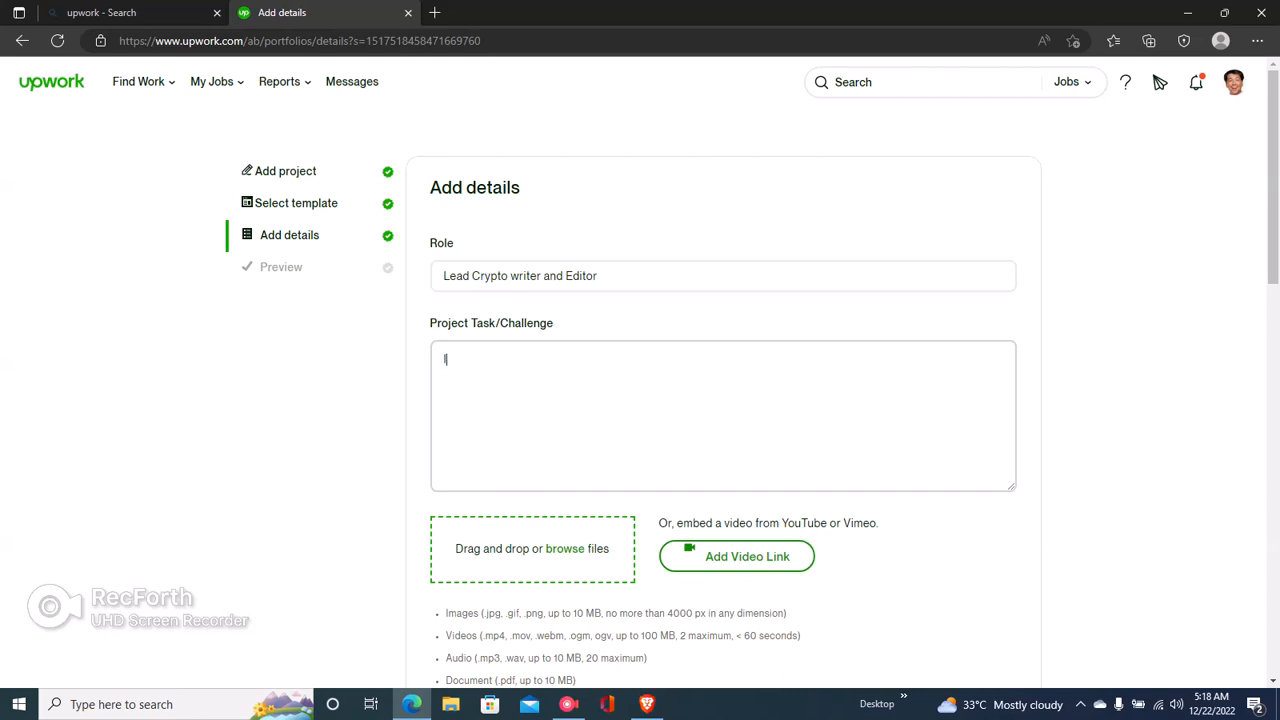
type("ote a")
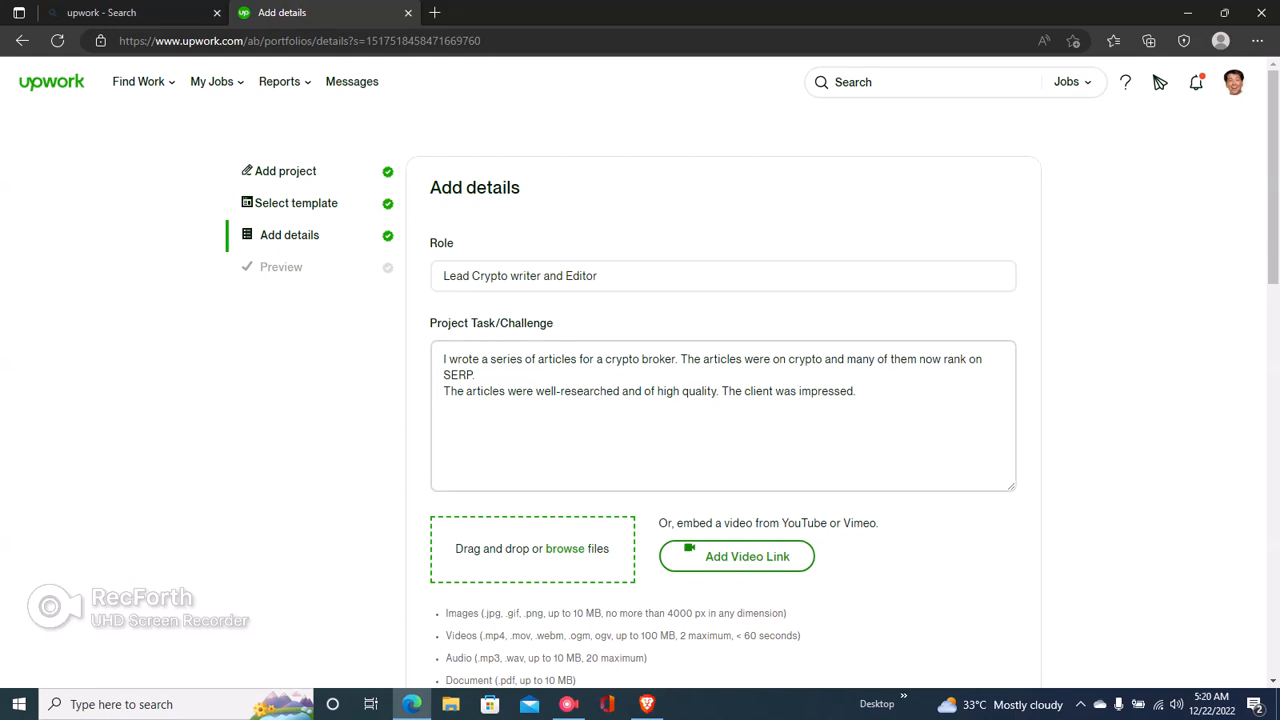
Upload the image named download from the Desktop folder under the Project Task/Challenge description.
scroll(640, 370, "down", 3)
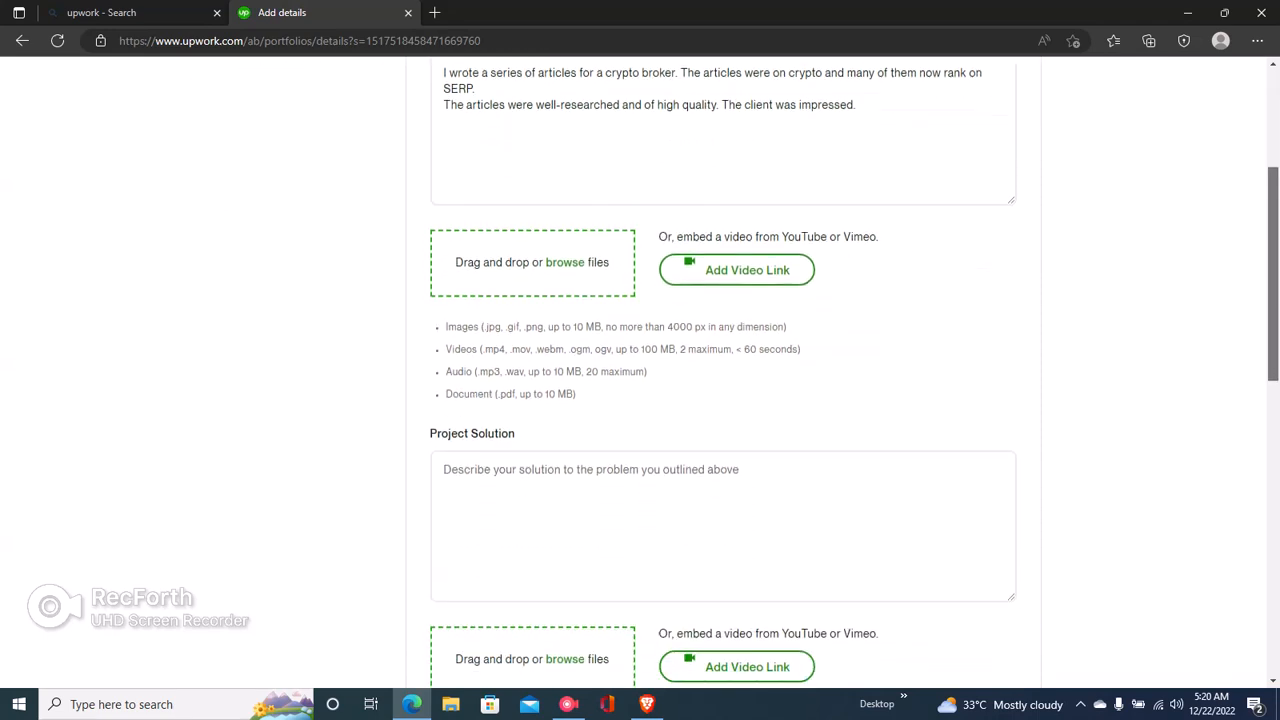
scroll(565, 200, "down", 1)
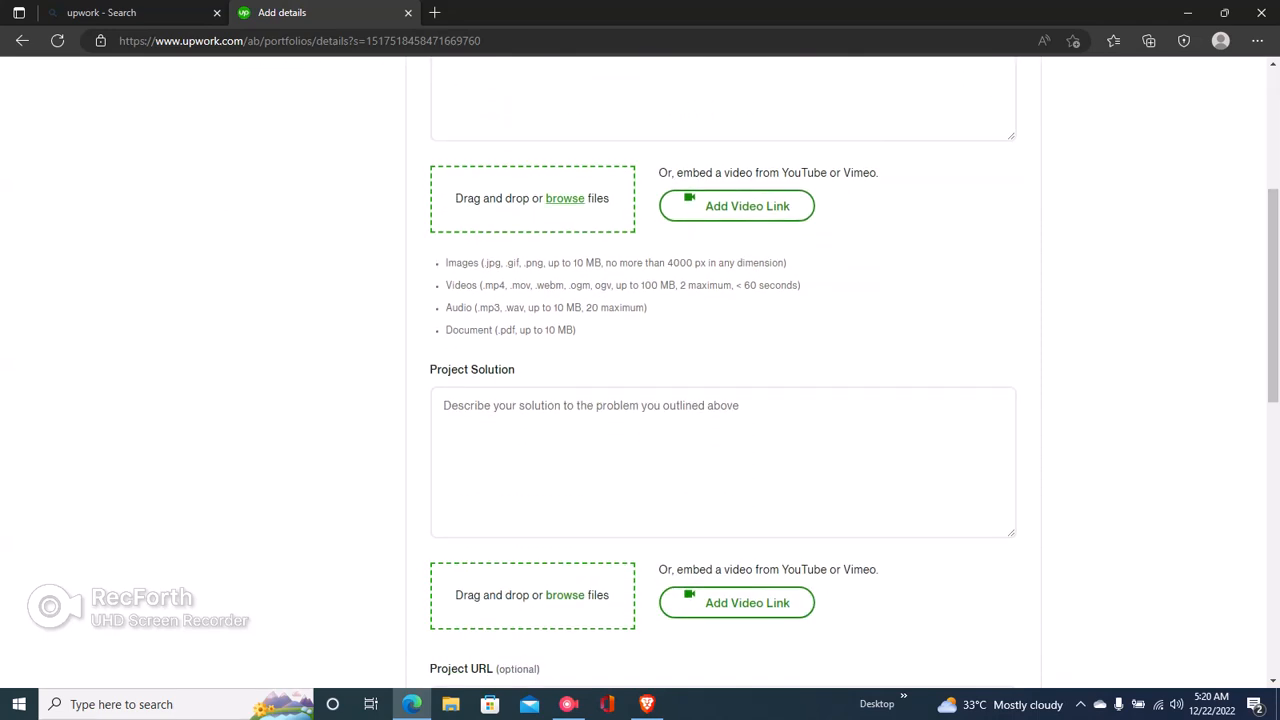
left_click(565, 198)
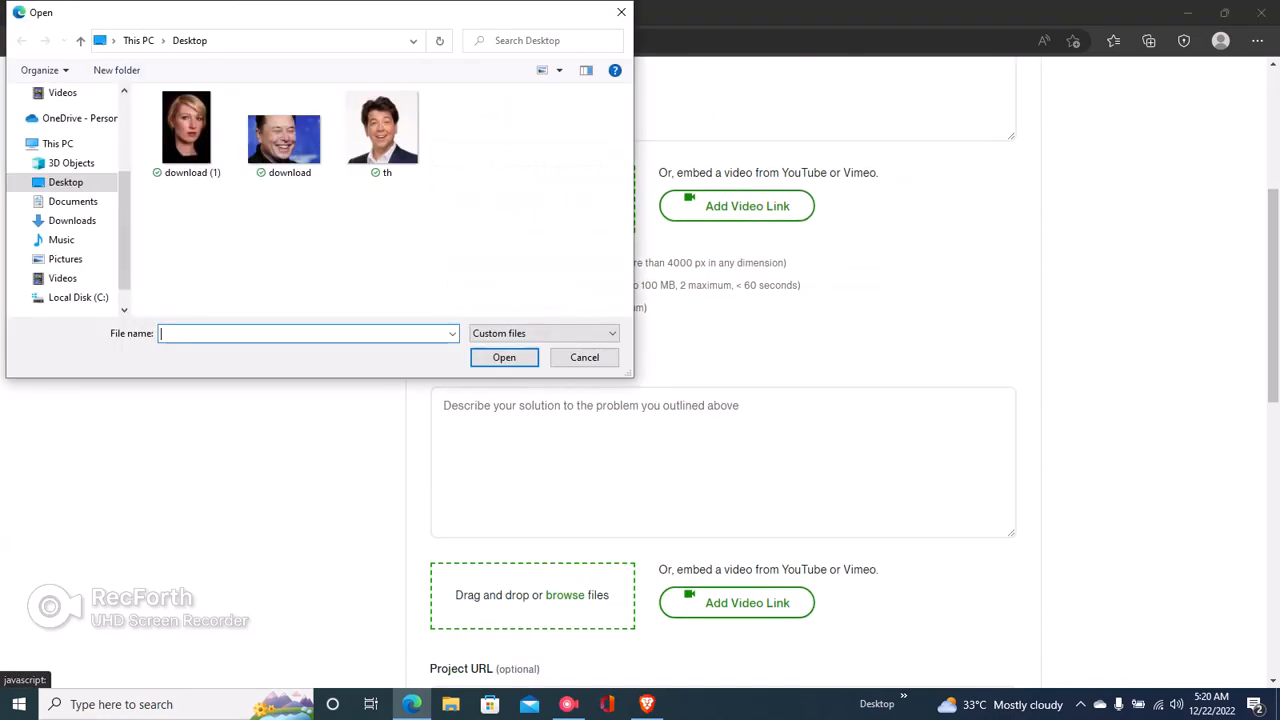
double_click(284, 138)
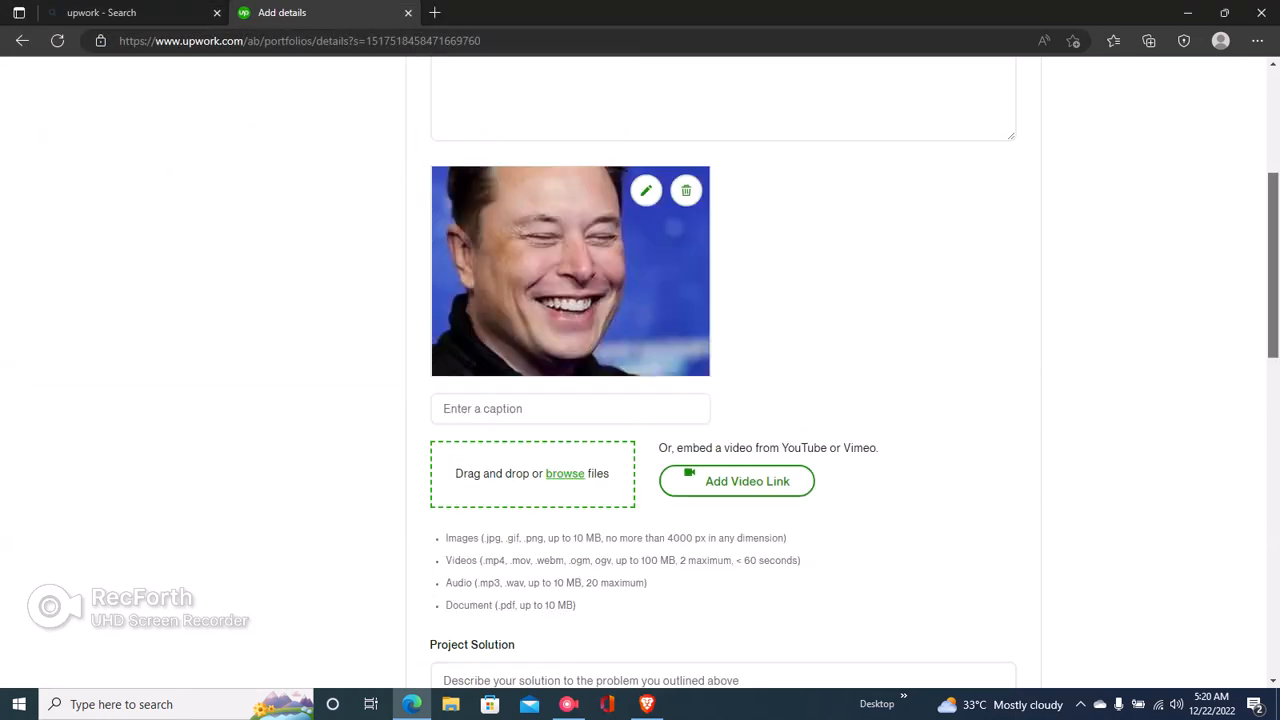
scroll(723, 380, "down", 4)
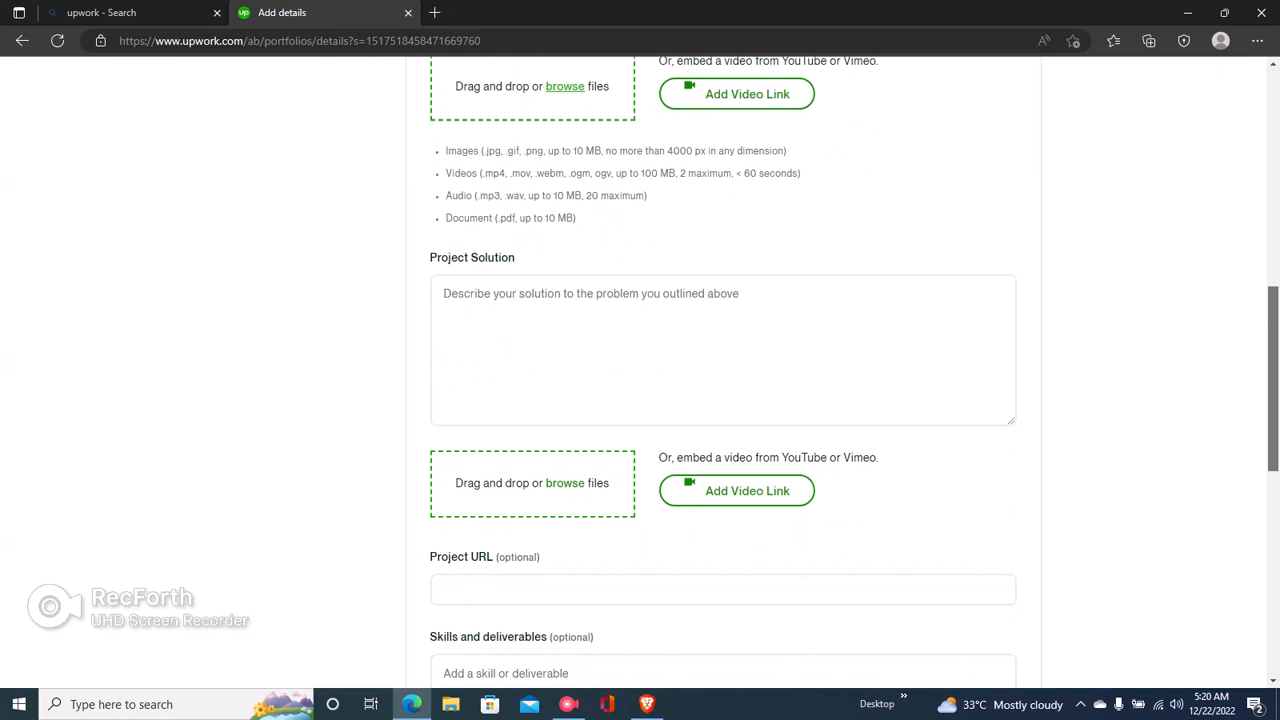
scroll(723, 380, "up", 6)
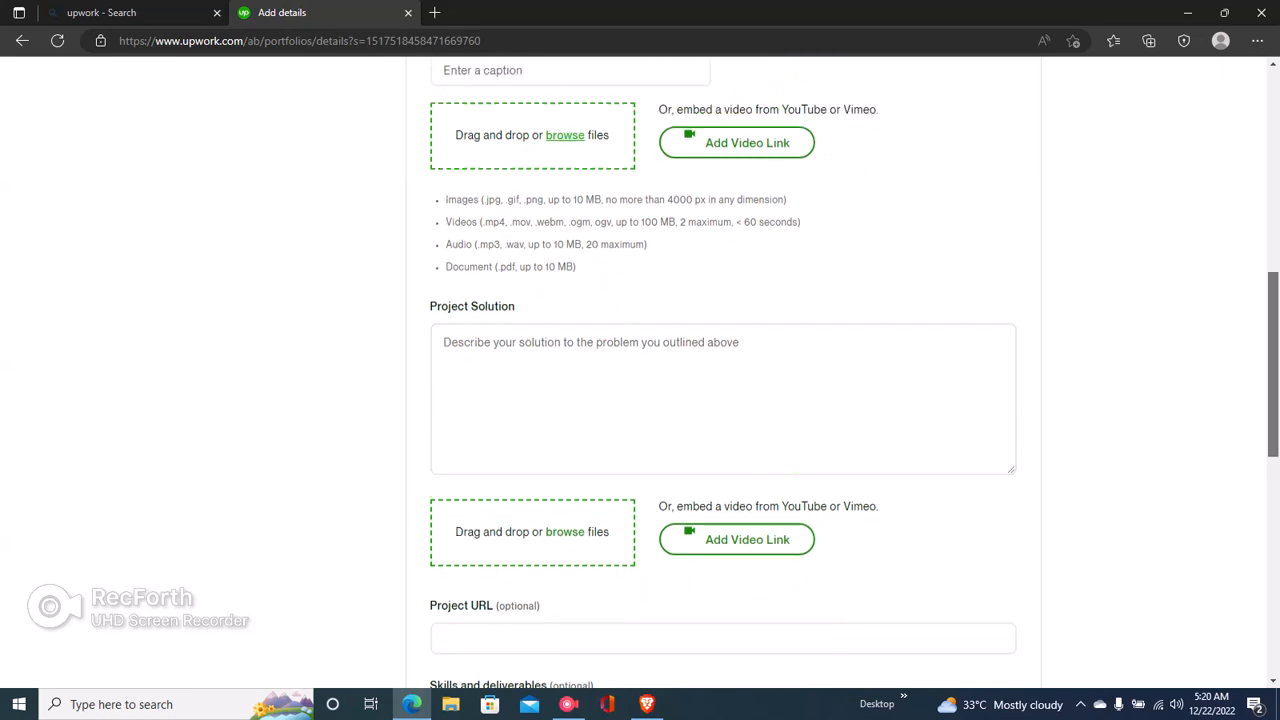
left_click_drag(431, 219, 548, 219)
left_click(560, 219)
double_click(450, 219)
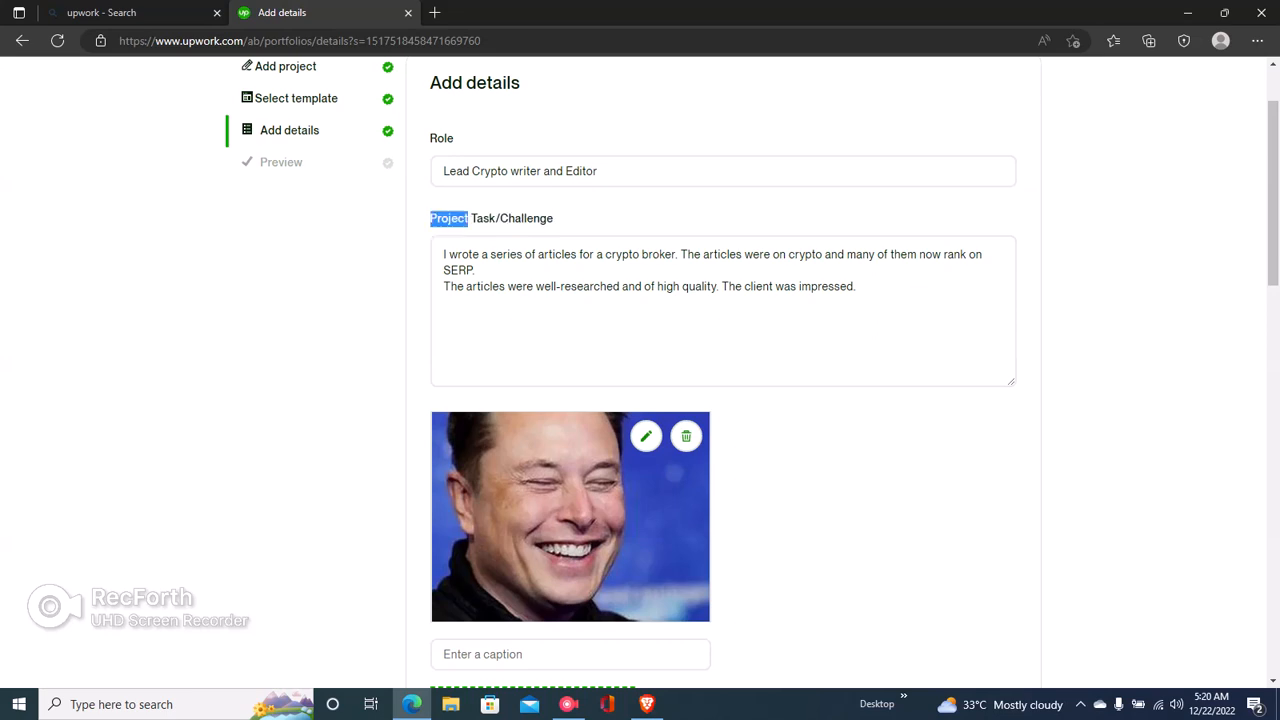
left_click(560, 219)
Describe the Project Solution as "I wrote crypto articles that rank on google.".
scroll(723, 380, "down", 6)
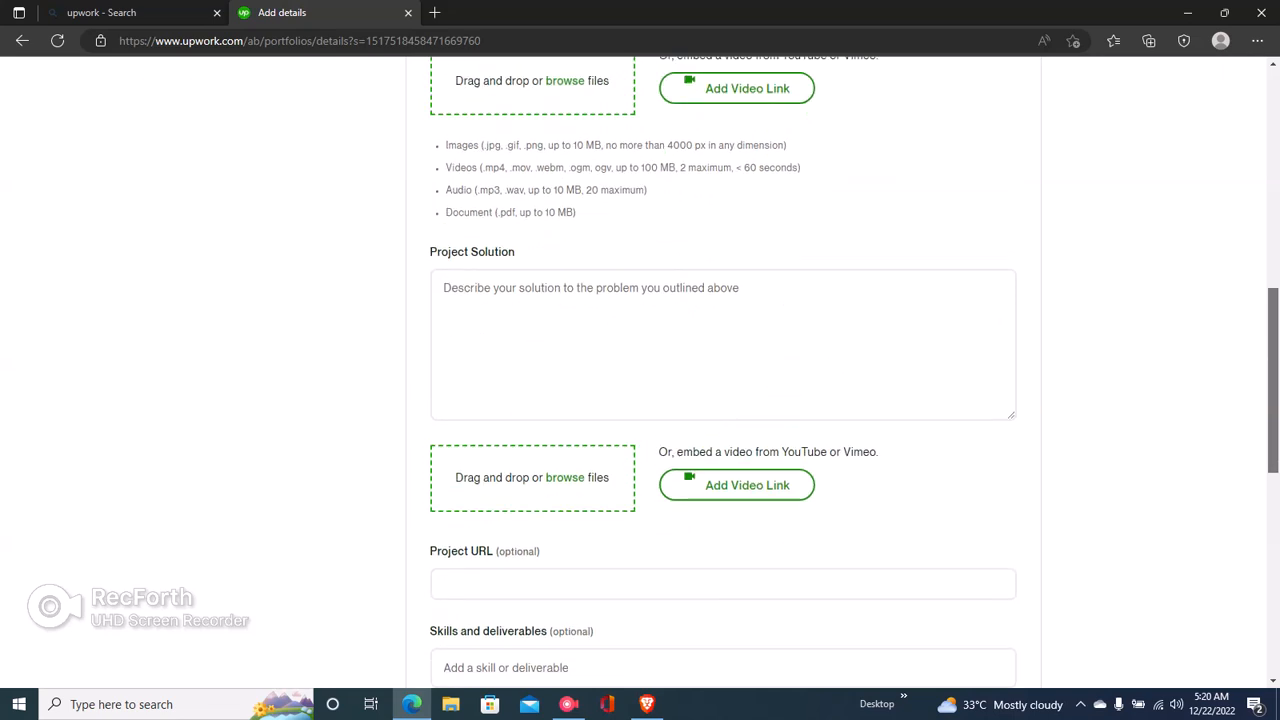
left_click_drag(431, 252, 522, 252)
left_click(530, 252)
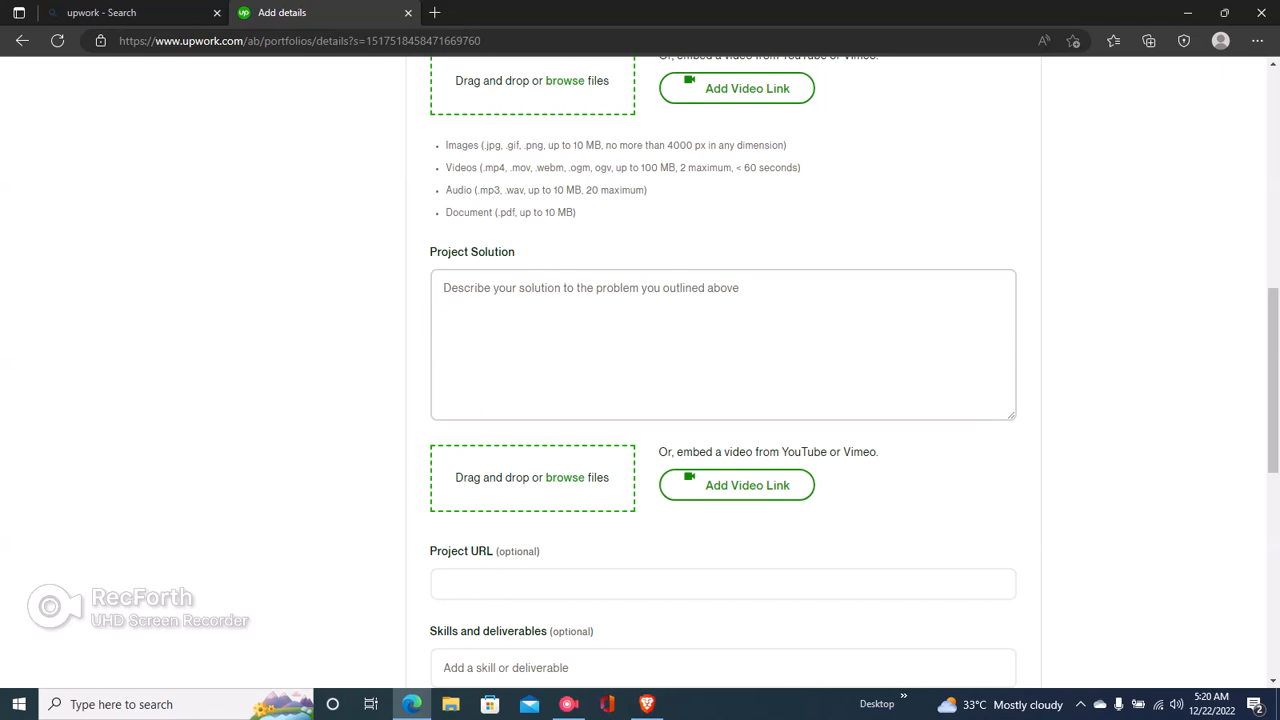
type("I")
type(" wri")
type("te")
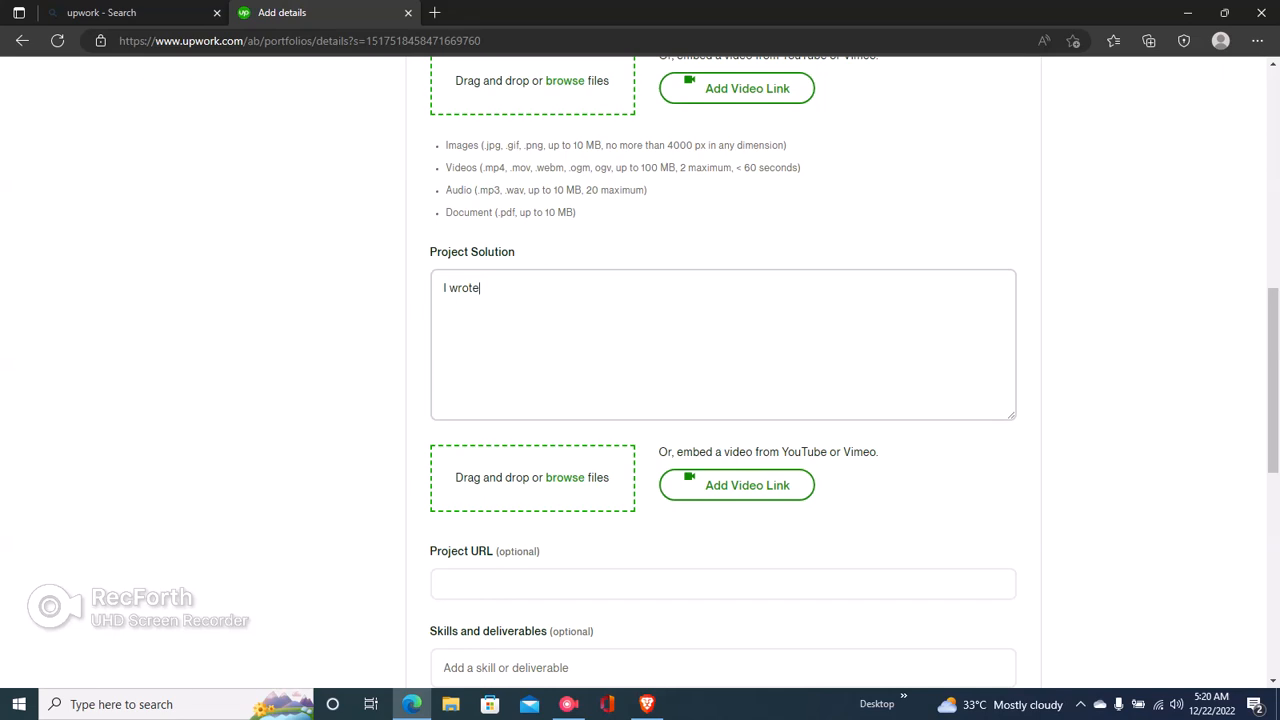
type(" article")
key("BackSpace")
key("BackSpace")
key("BackSpace")
key("BackSpace")
key("BackSpace")
key("BackSpace")
type("crypto articlesthat ranke")
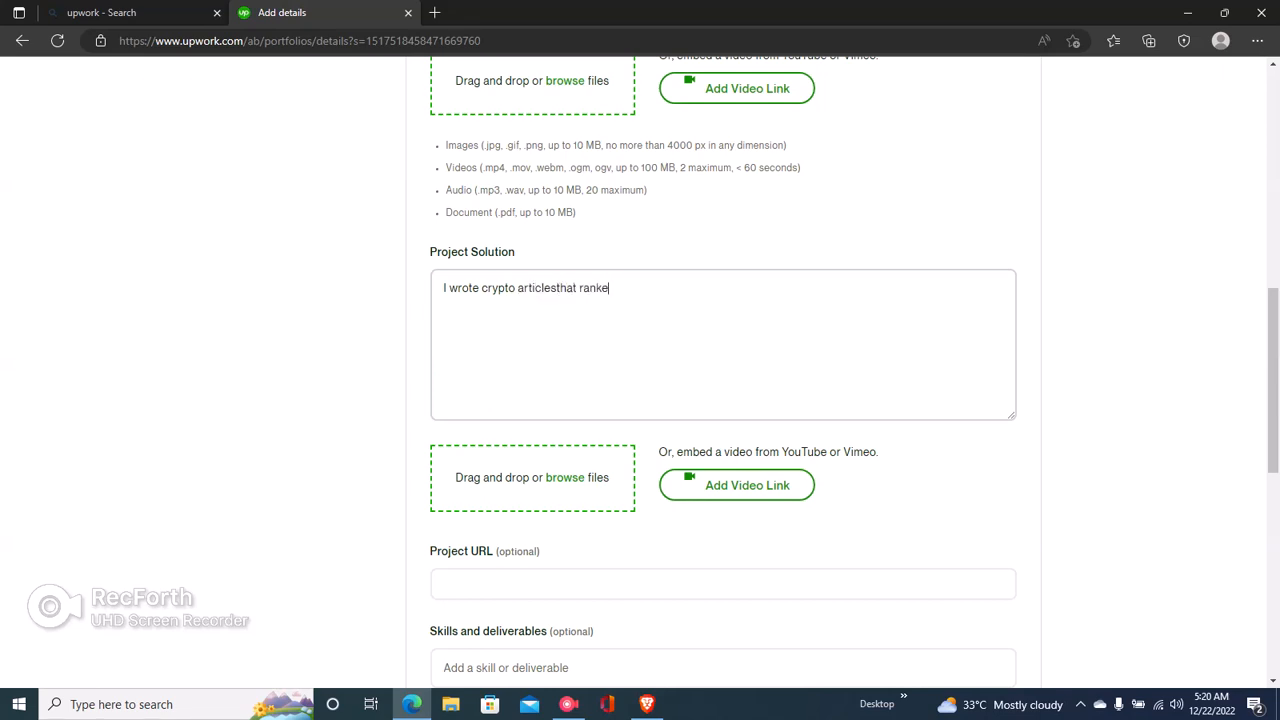
type("d on")
key("BackSpace")
key("BackSpace")
key("BackSpace")
key("BackSpace")
key("BackSpace")
type("on google.")
left_click(556, 288)
Add the suggested skills Cryptocurrency, Content Writing and Cryptography to the project, and try to proceed to the preview.
scroll(723, 400, "down", 3)
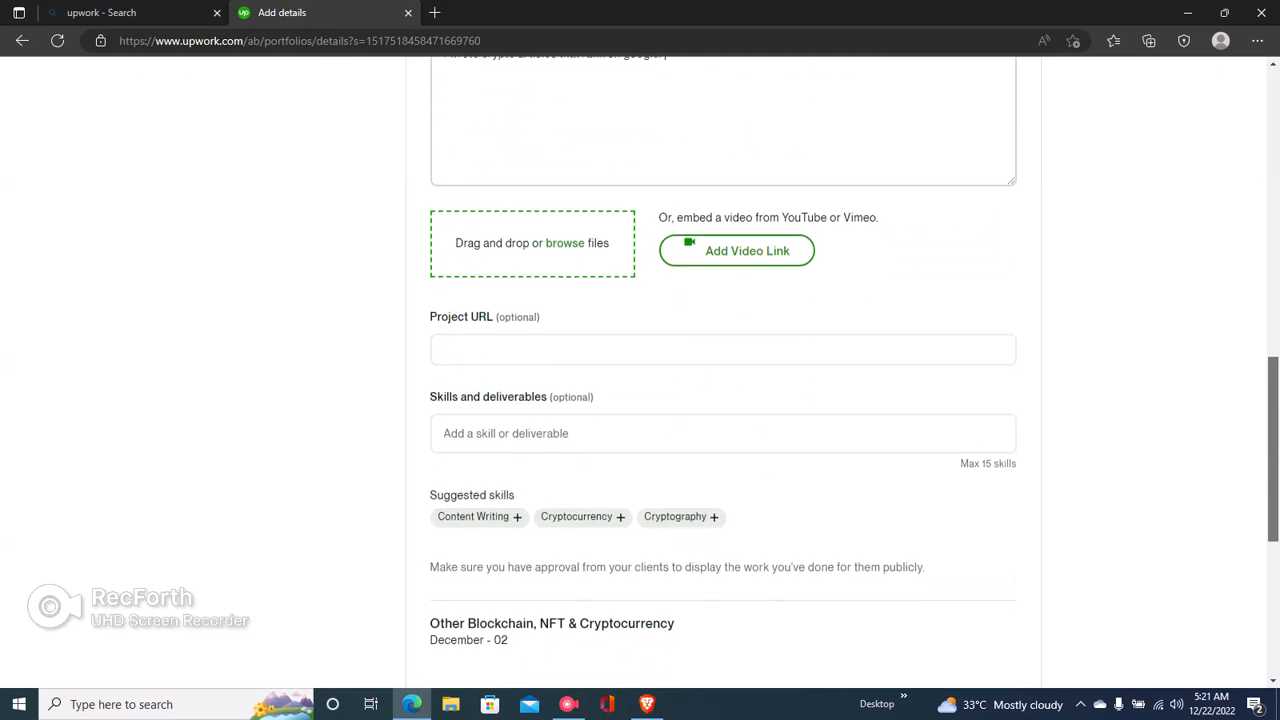
left_click(723, 347)
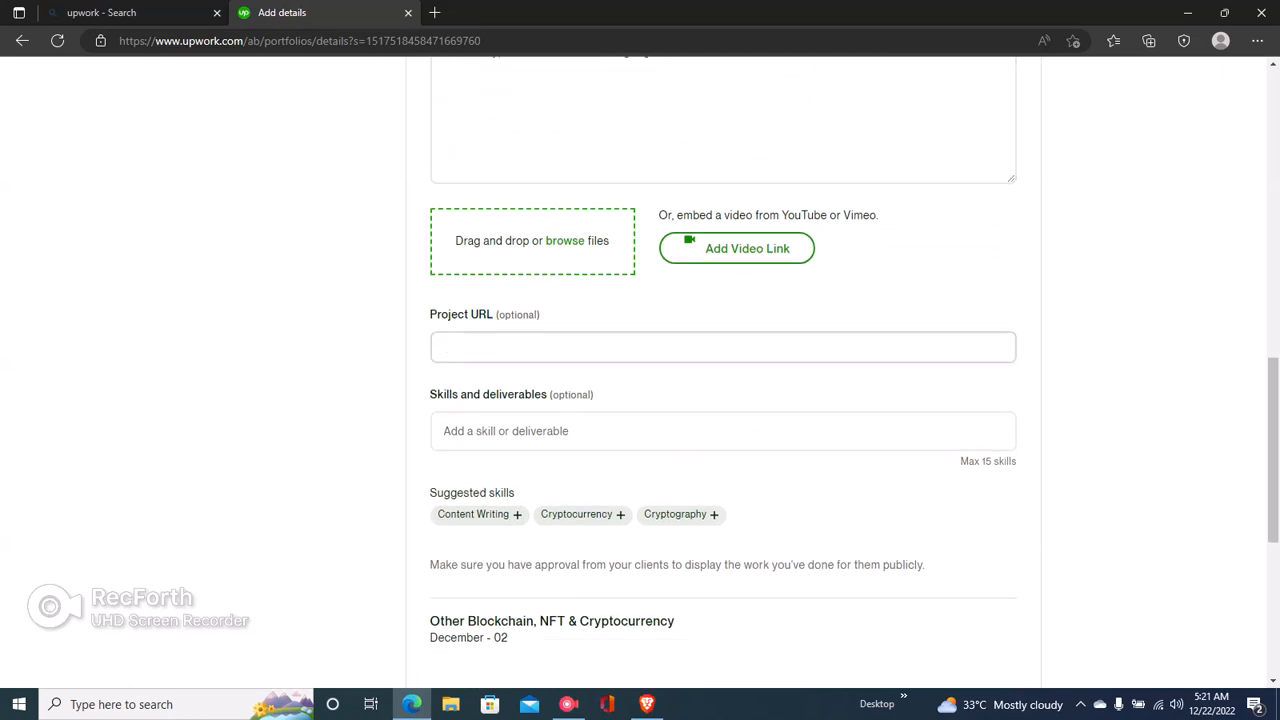
left_click(660, 431)
left_click(582, 514)
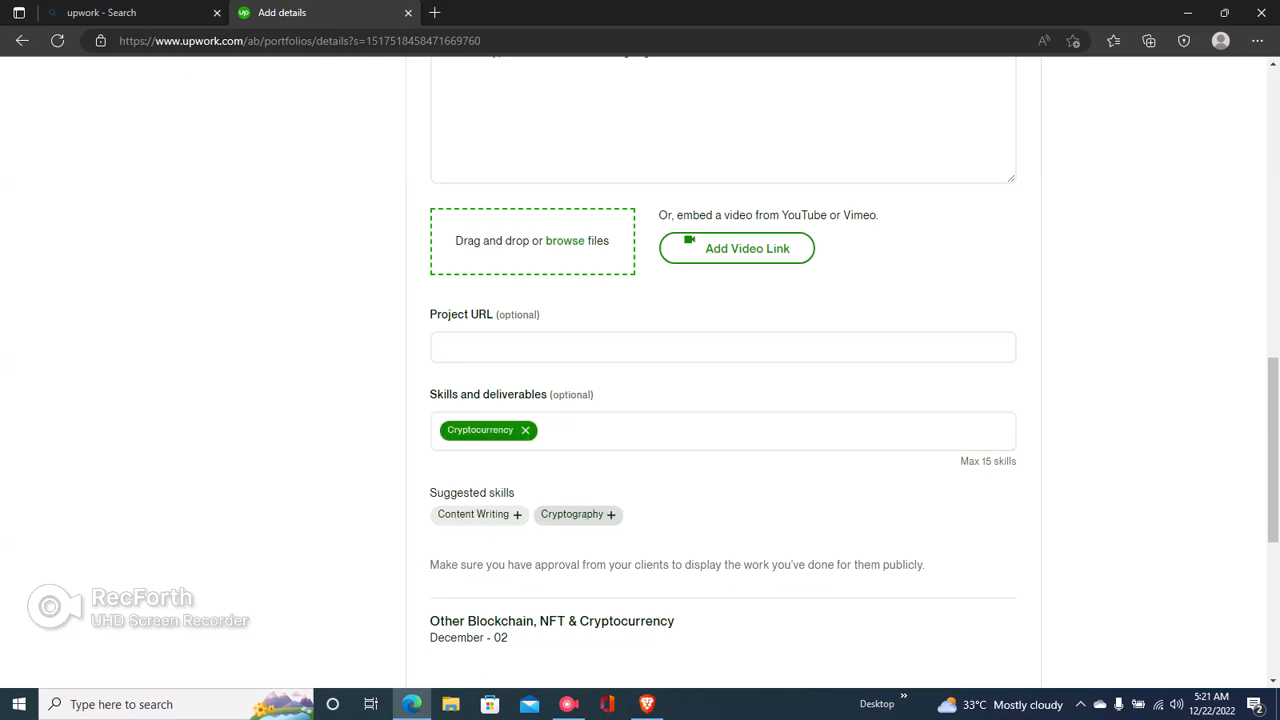
left_click(475, 514)
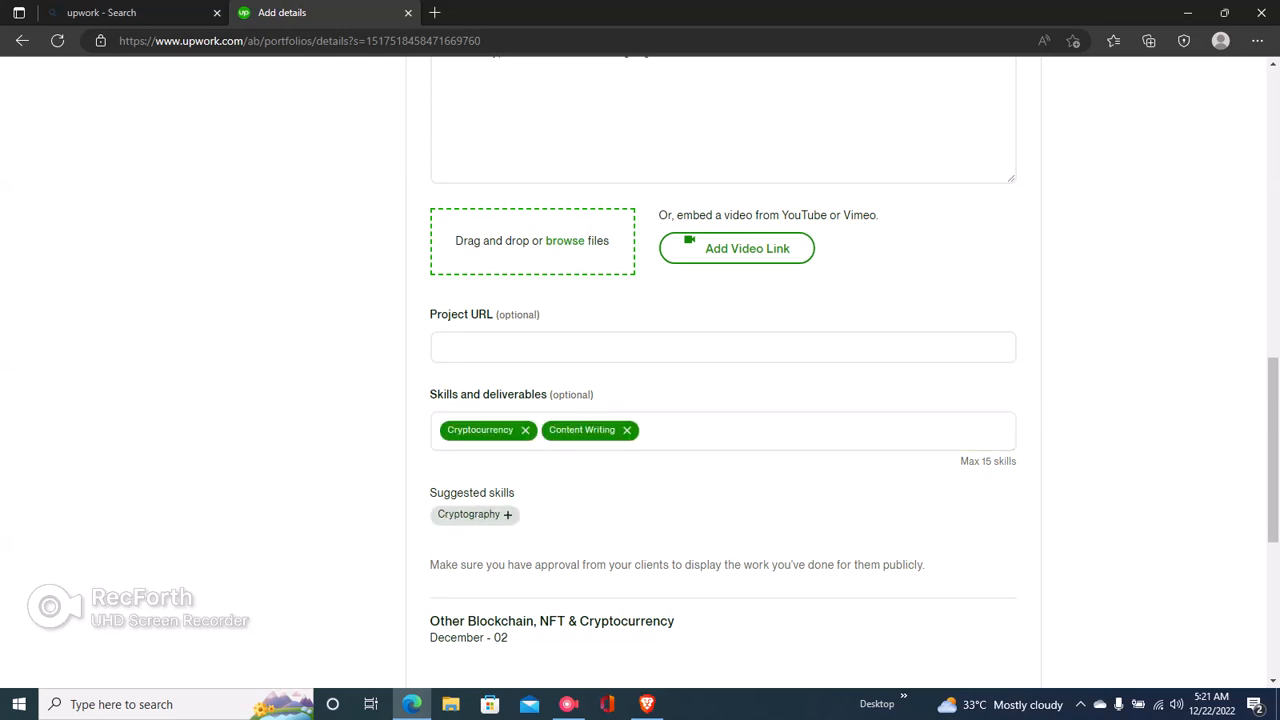
left_click(470, 514)
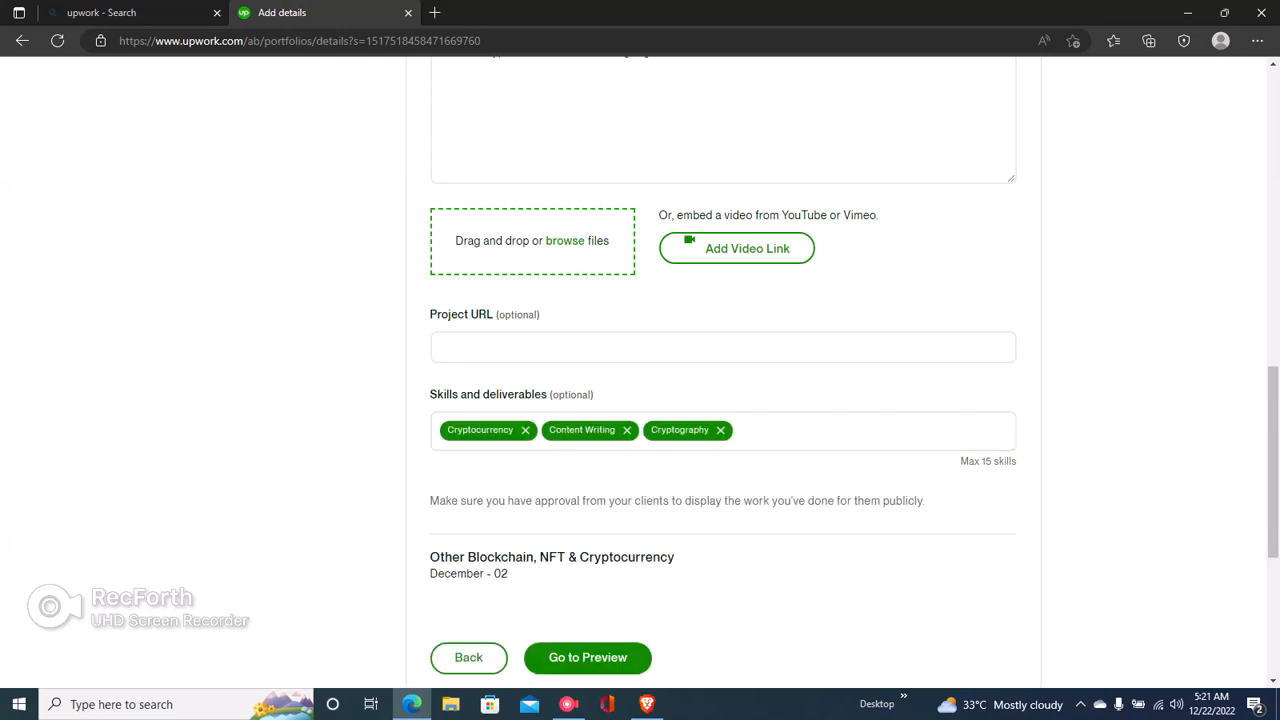
left_click(588, 657)
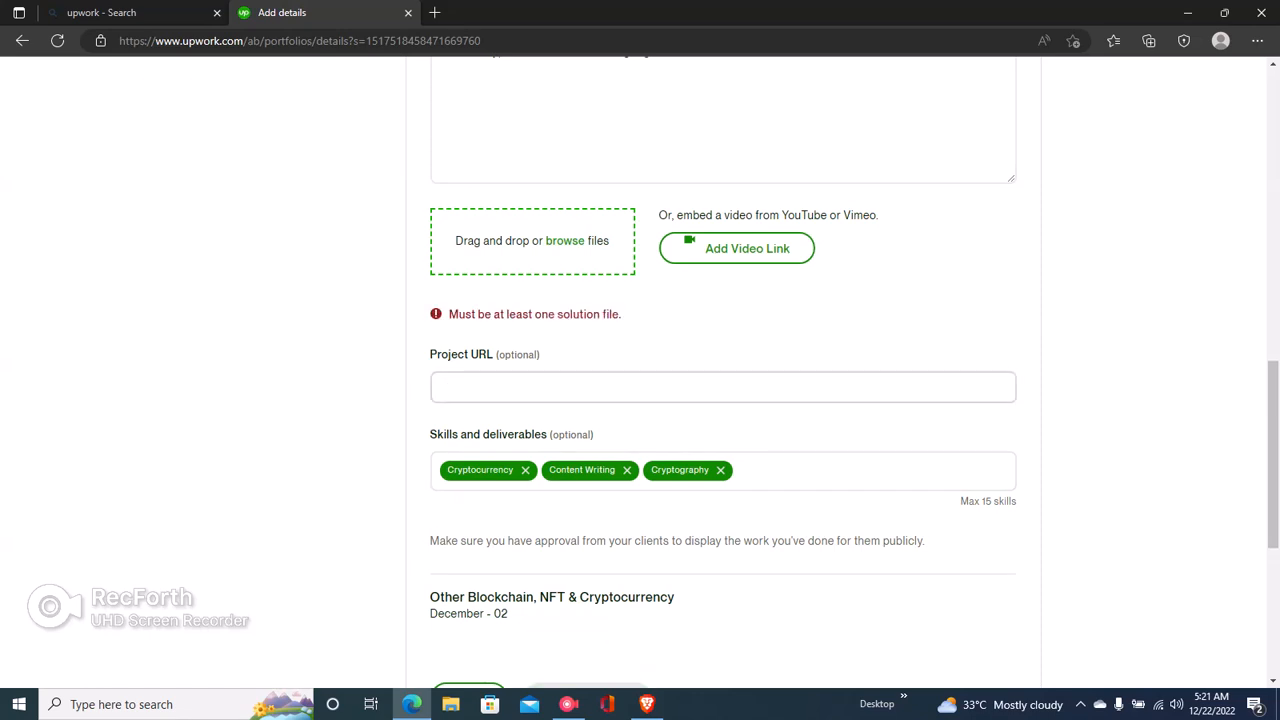
Upload the image already used for the Project Task/Challenge under Project Solution as well, and proceed to the preview.
left_click(565, 241)
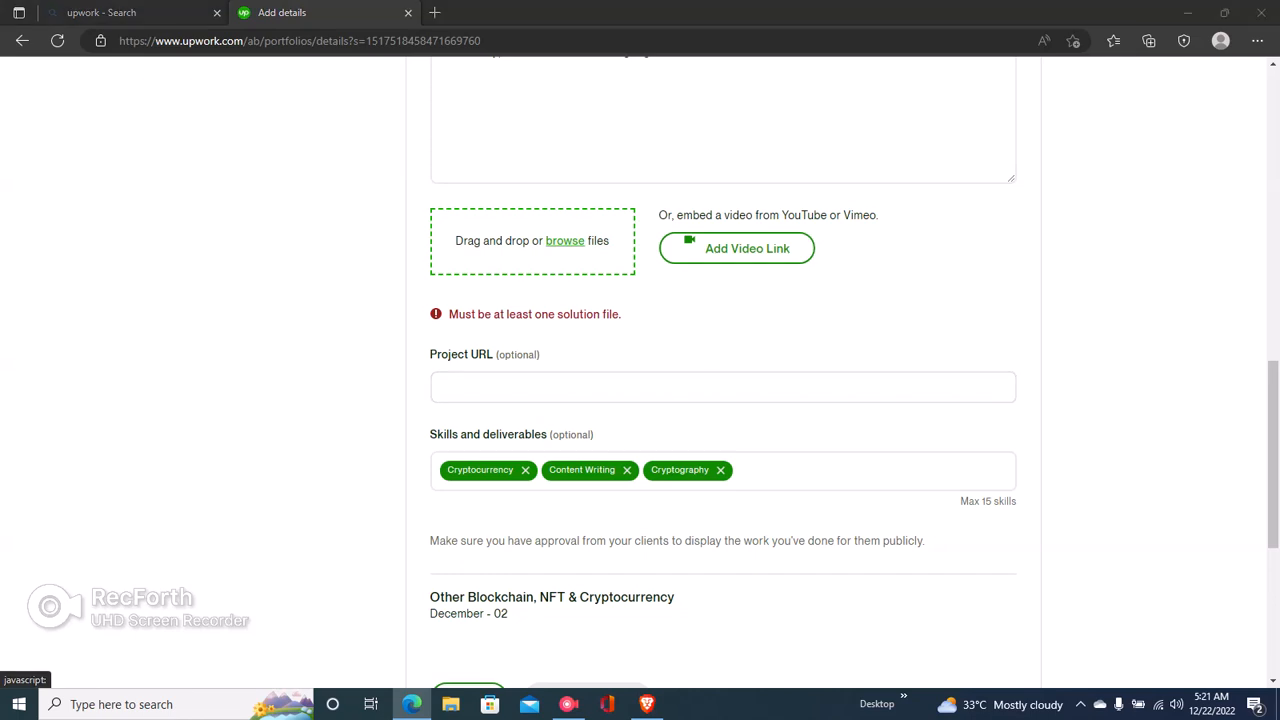
left_click(285, 138)
double_click(285, 138)
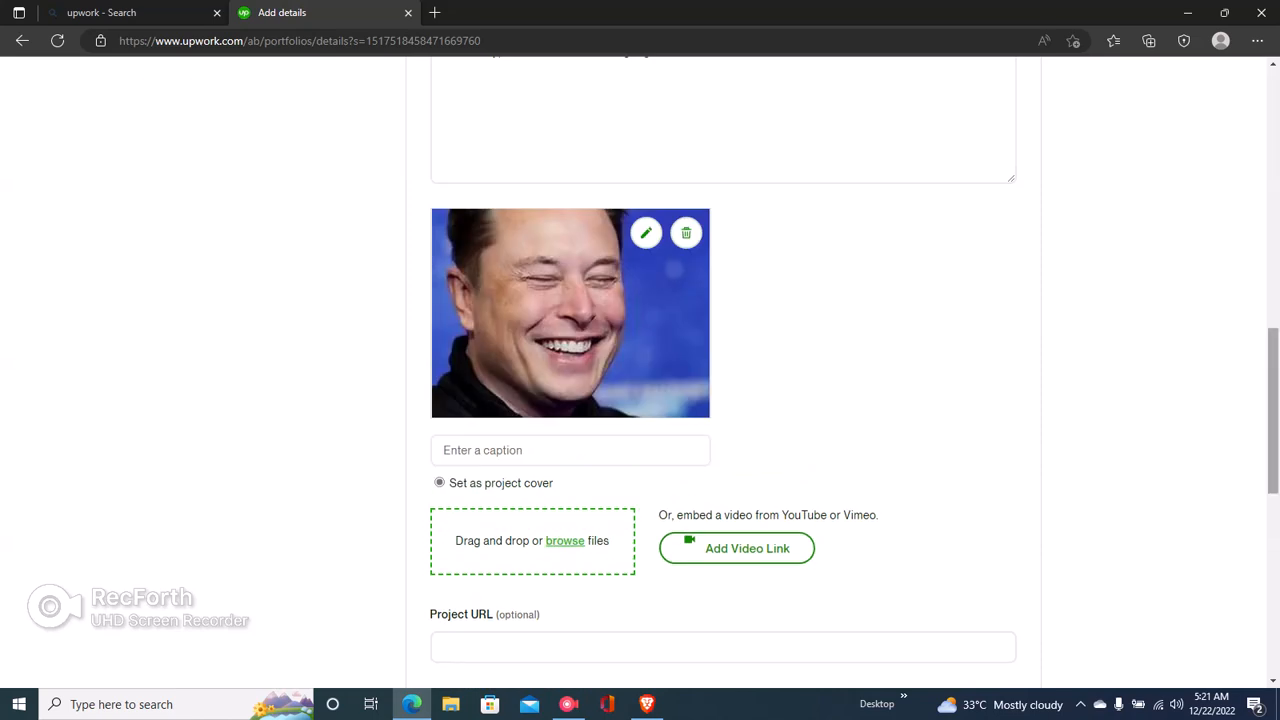
scroll(723, 370, "down", 5)
left_click(588, 480)
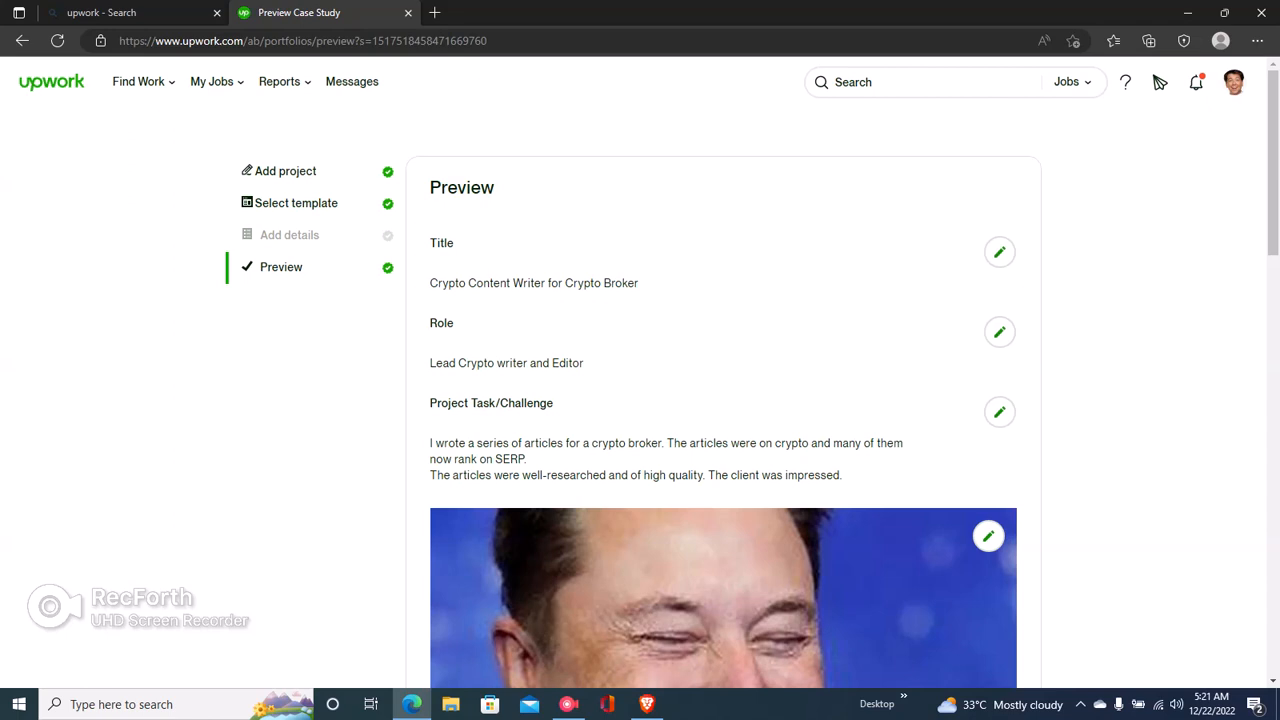
Review the Case Study preview through to its end and publish the project.
scroll(723, 370, "down", 3)
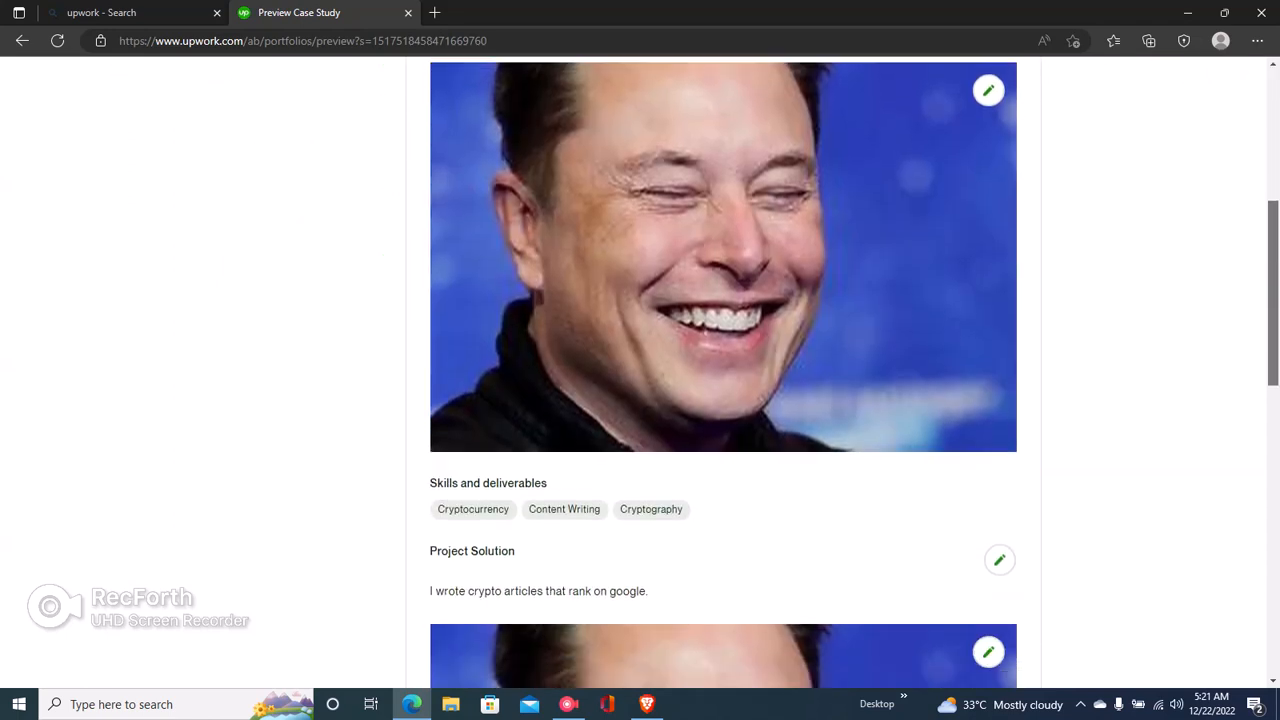
scroll(723, 370, "down", 6)
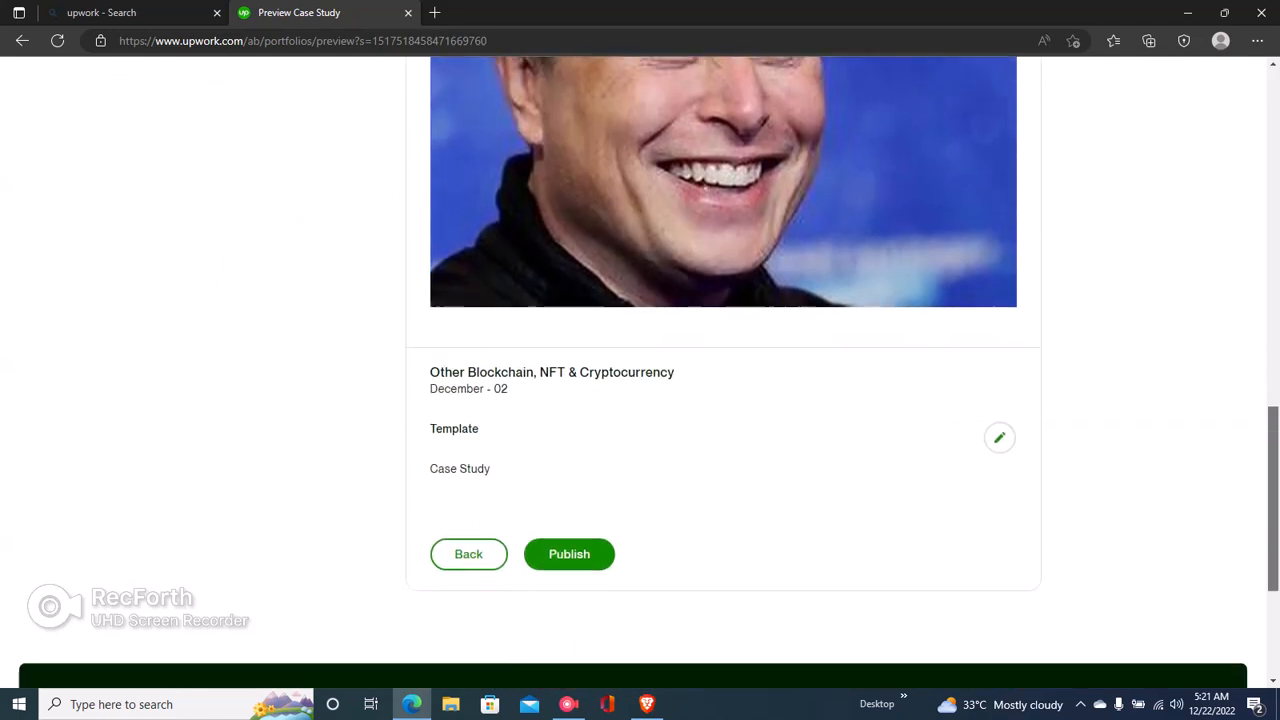
scroll(723, 370, "down", 1)
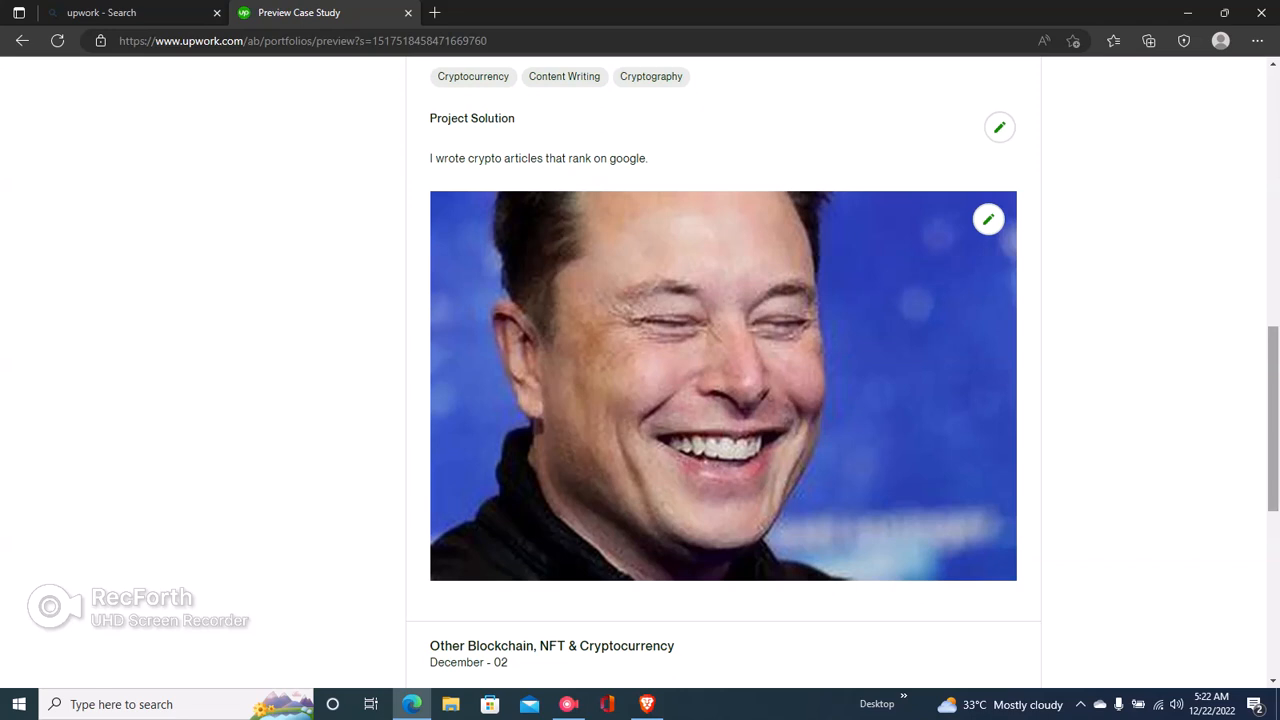
left_click_drag(1273, 420, 1273, 568)
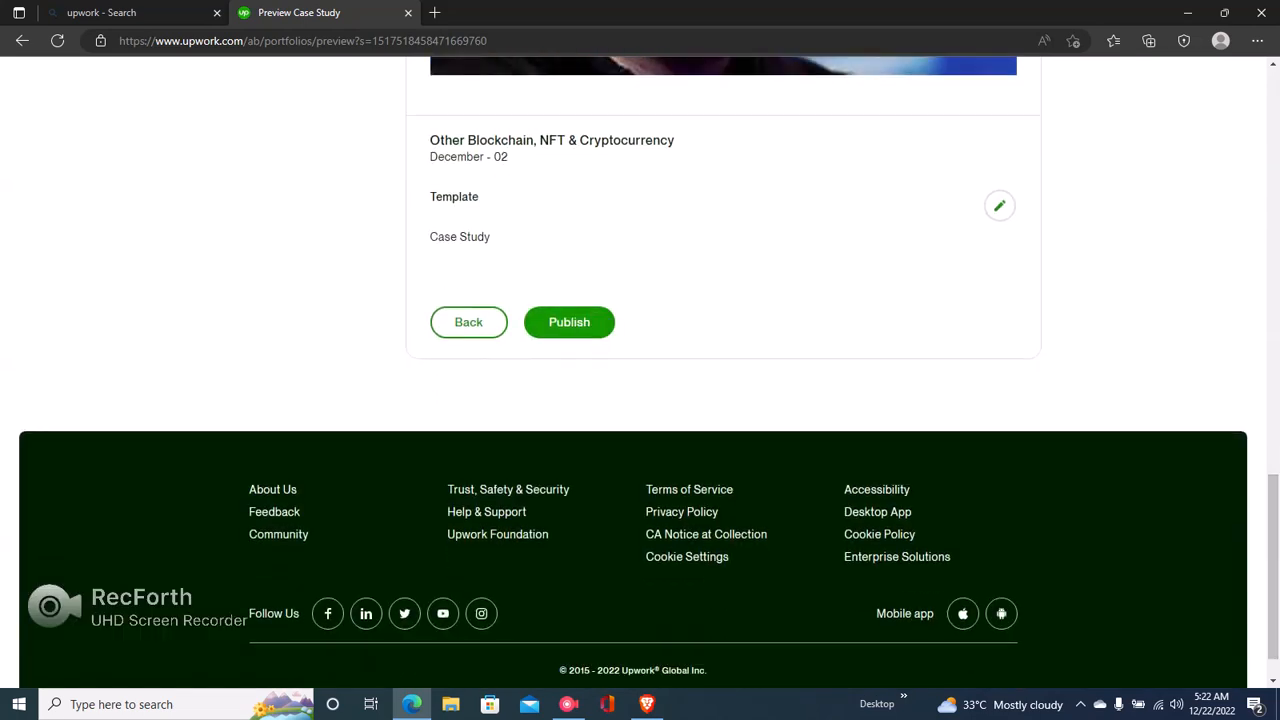
left_click(569, 322)
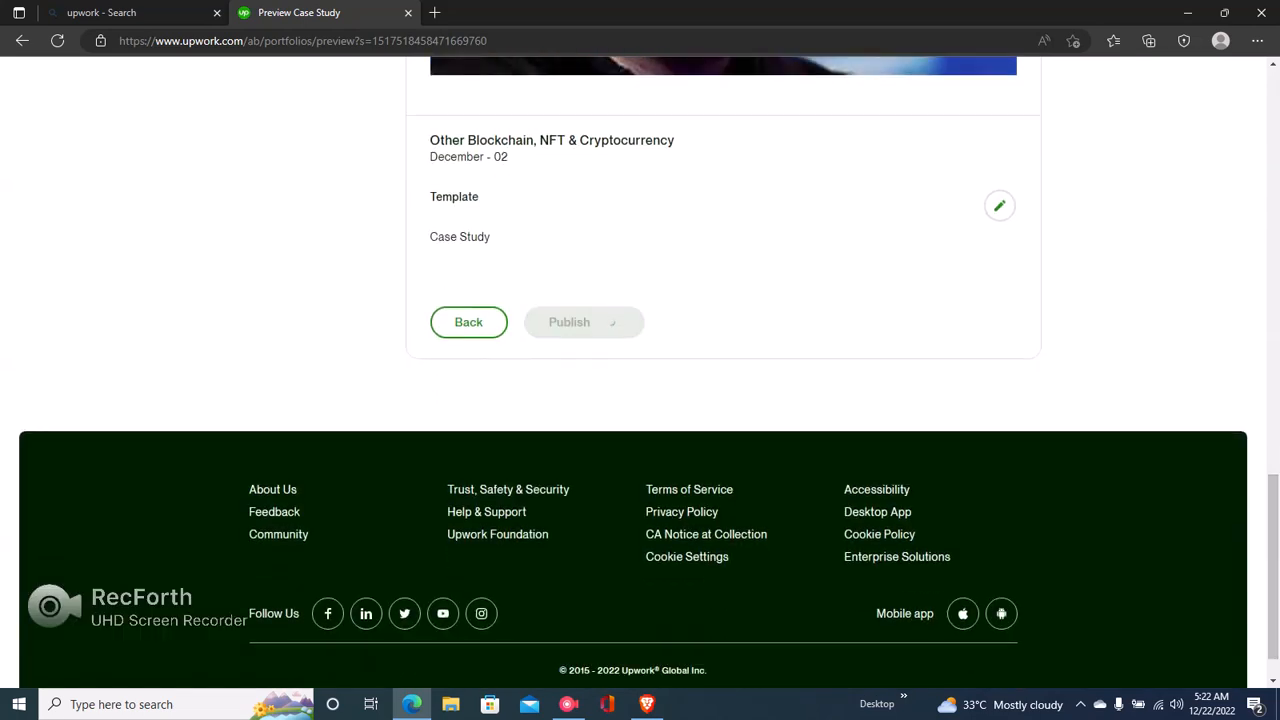